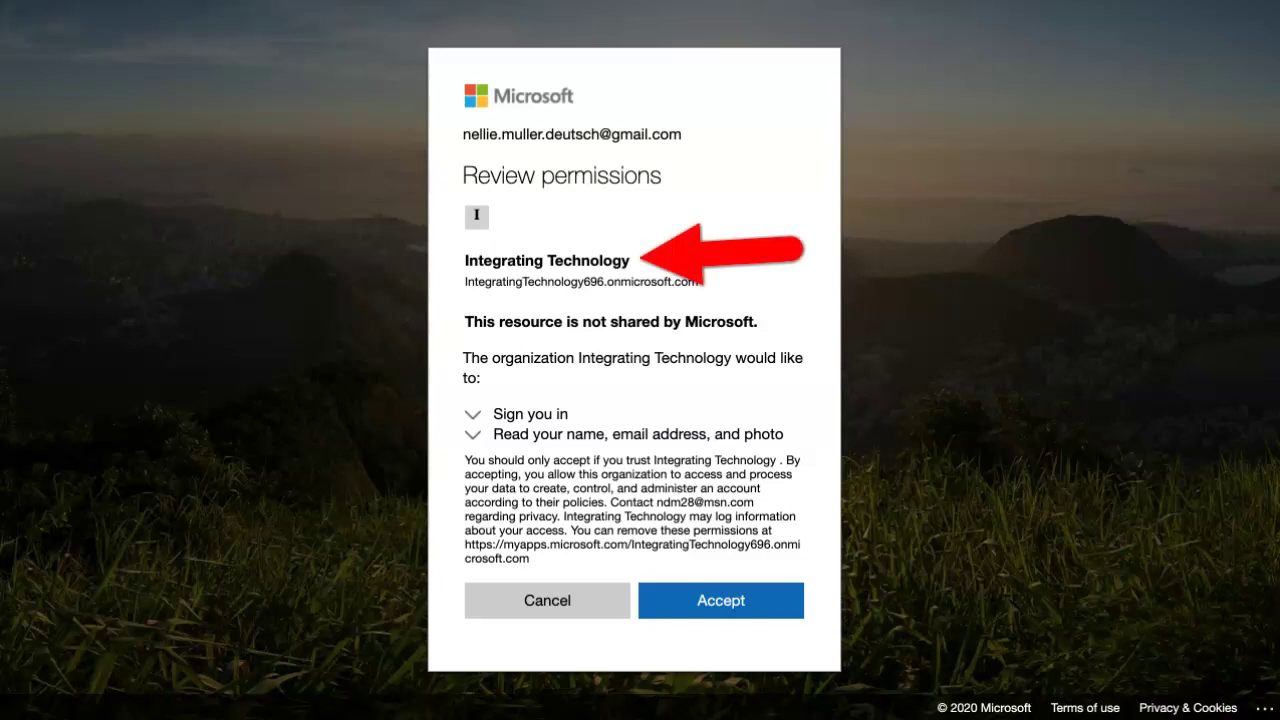
- Accept the permissions requested by the Integrating Technology organization
{"action": "left_click", "coordinate": [760, 602]}
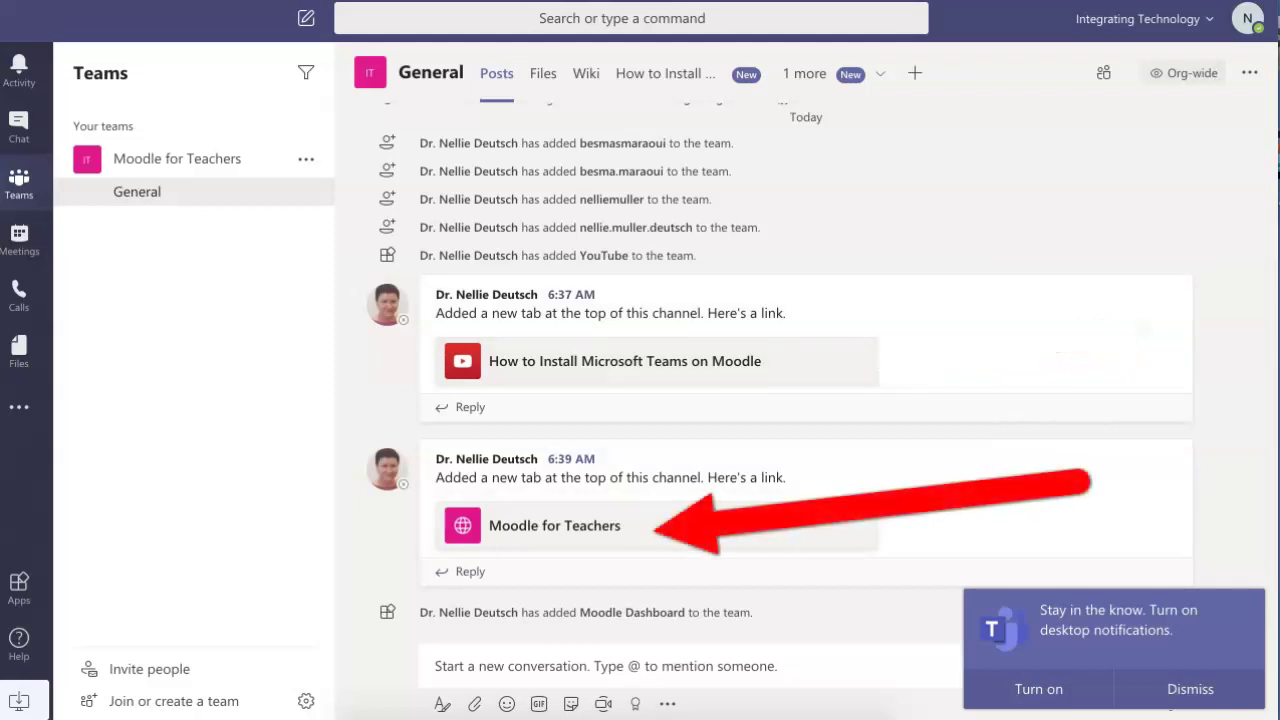
- Start adding a tab to the General channel and examine the apps offered under More tabs
{"action": "scroll", "coordinate": [805, 364], "scroll_direction": "up", "scroll_amount": 1}
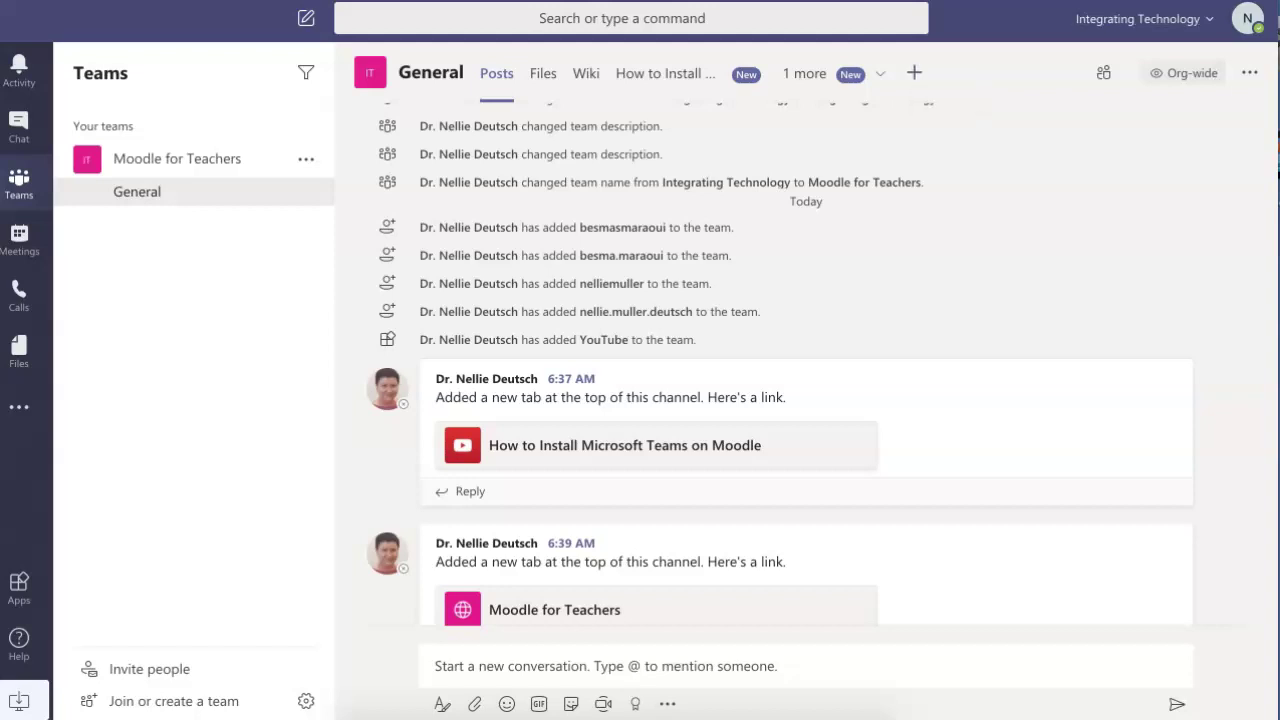
{"action": "left_click", "coordinate": [914, 72]}
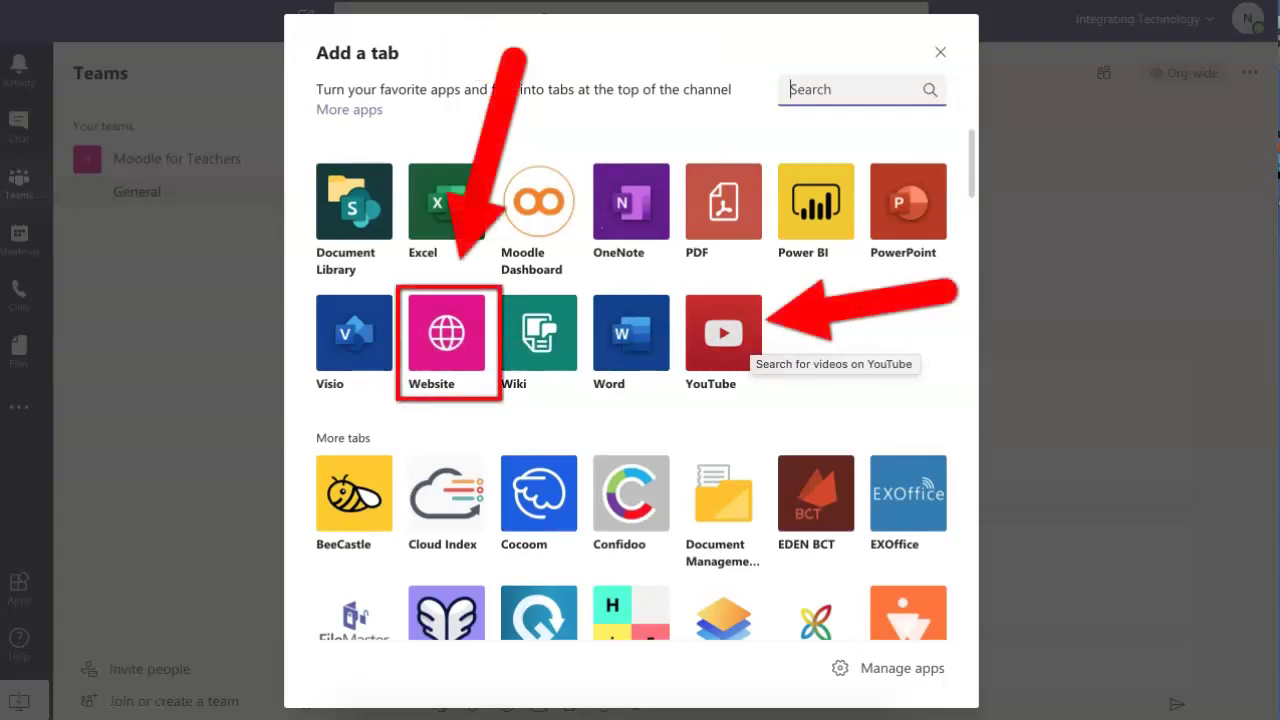
{"action": "scroll", "coordinate": [723, 340], "scroll_direction": "down", "scroll_amount": 1}
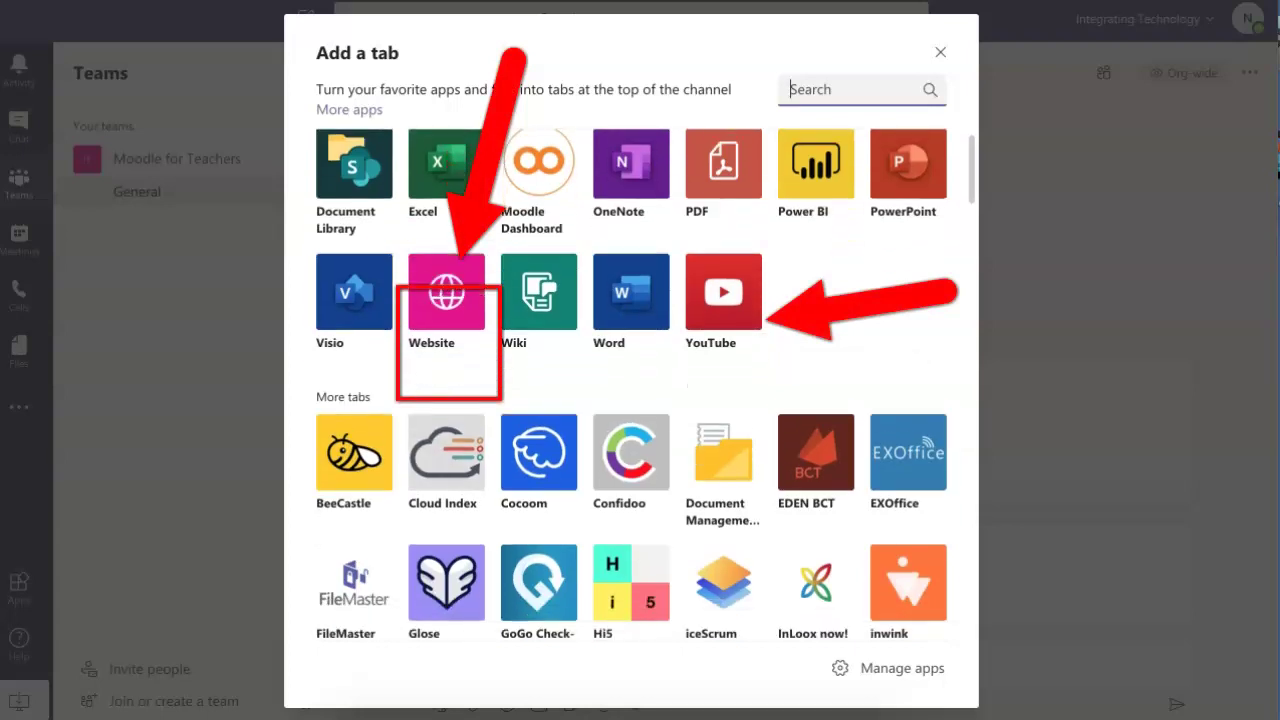
{"action": "scroll", "coordinate": [632, 384], "scroll_direction": "down", "scroll_amount": 1}
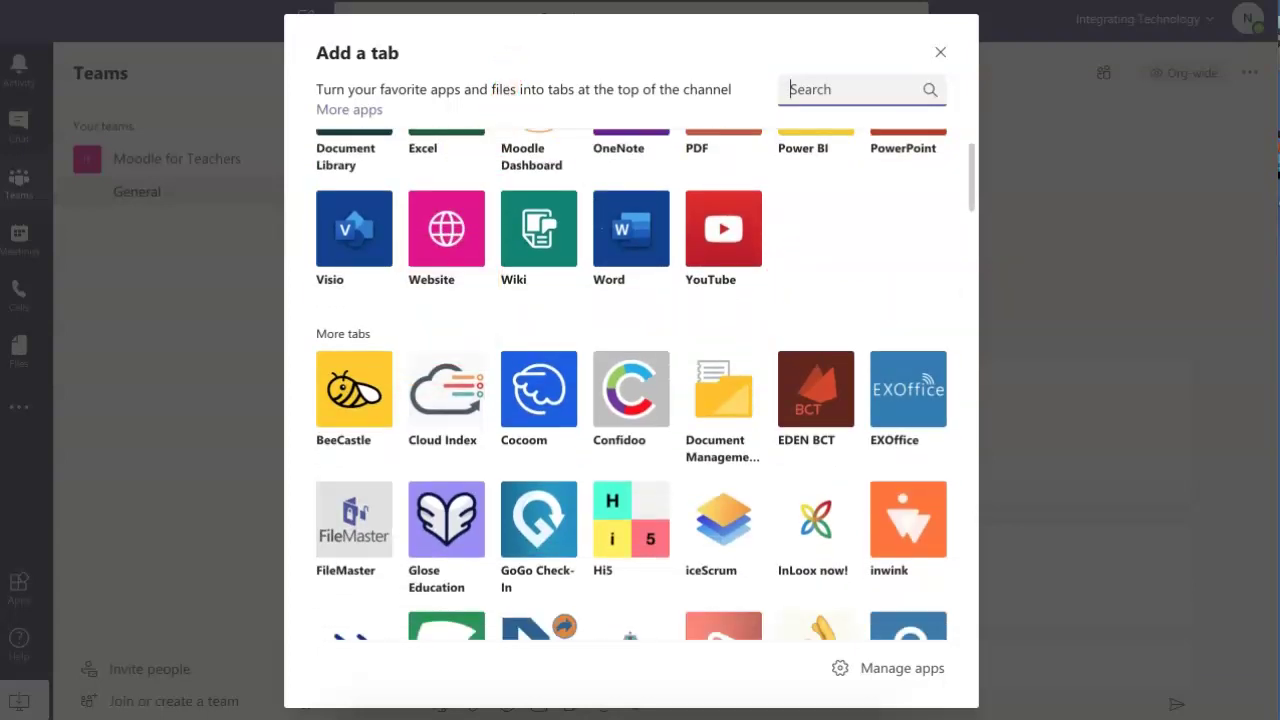
{"action": "scroll", "coordinate": [632, 384], "scroll_direction": "down", "scroll_amount": 1}
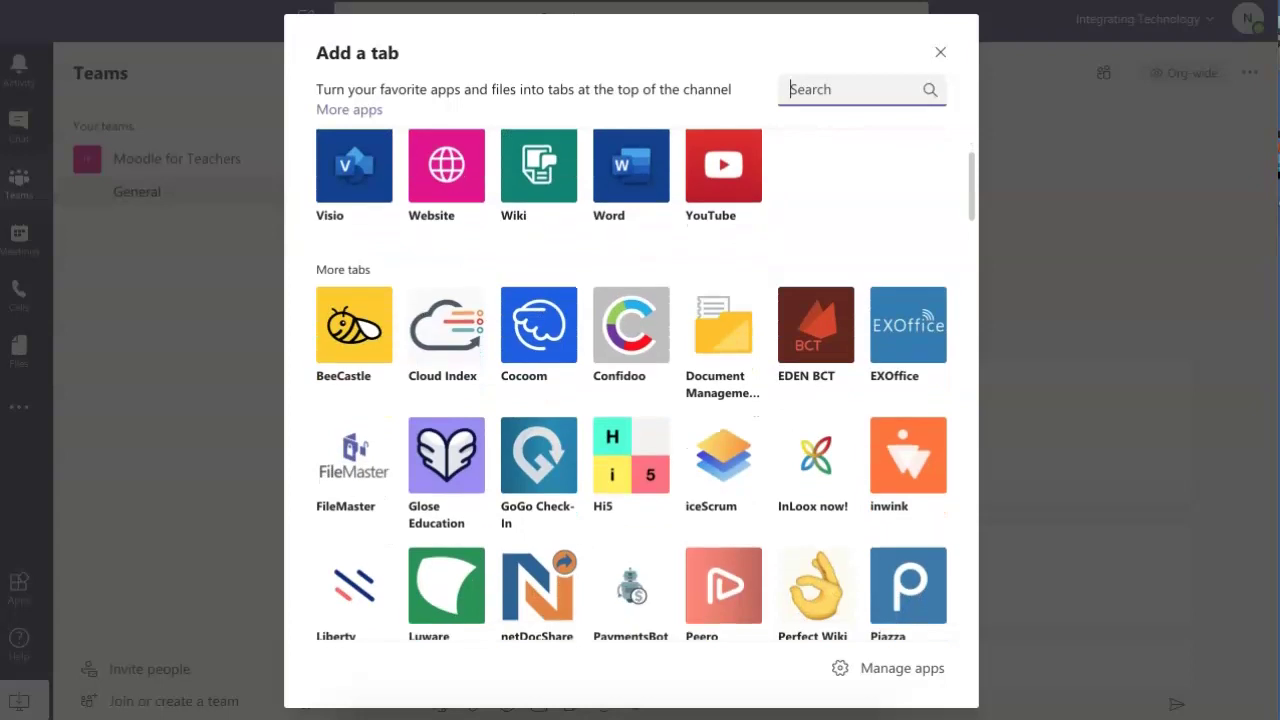
{"action": "scroll", "coordinate": [632, 384], "scroll_direction": "down", "scroll_amount": 1}
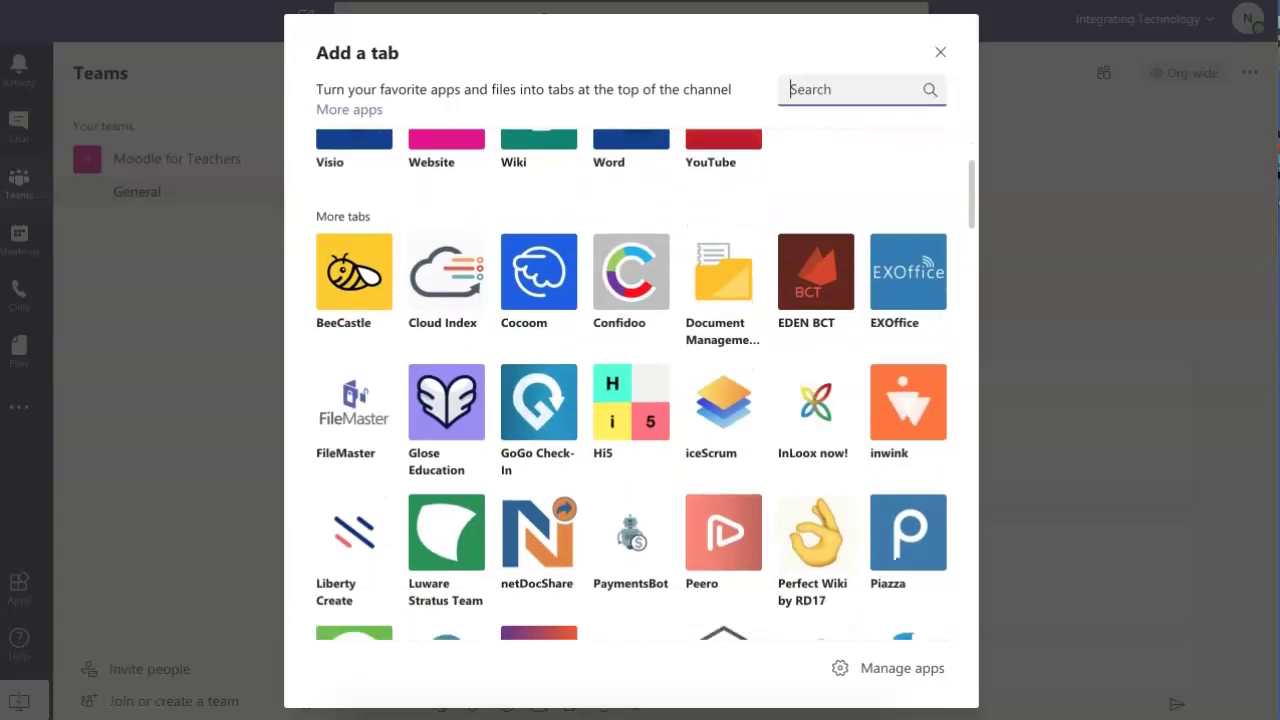
{"action": "scroll", "coordinate": [632, 384], "scroll_direction": "down", "scroll_amount": 3}
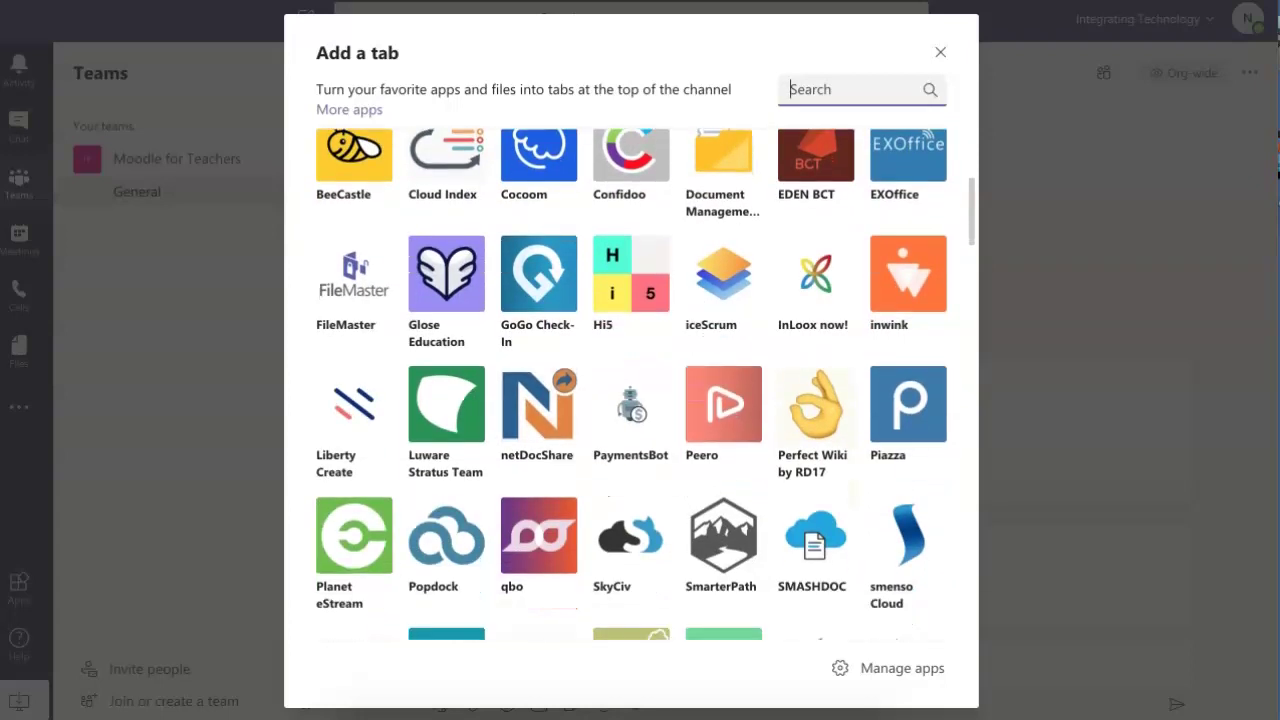
{"action": "scroll", "coordinate": [632, 384], "scroll_direction": "down", "scroll_amount": 2}
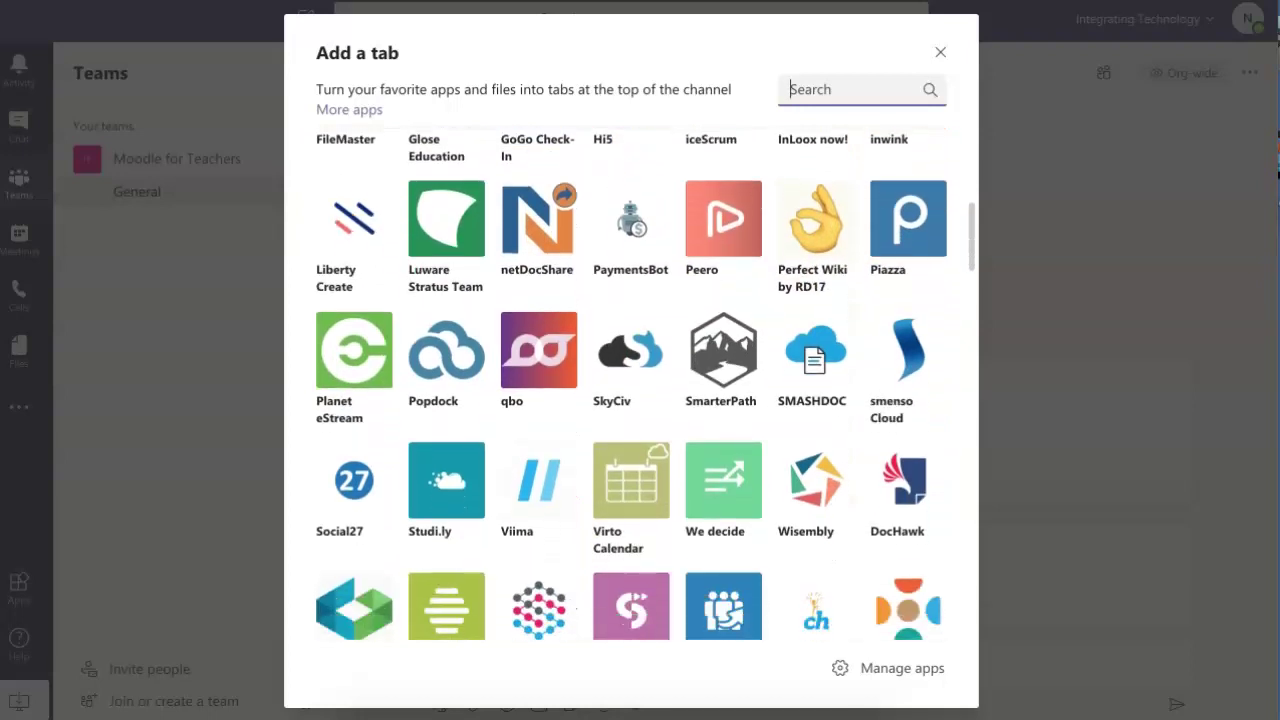
{"action": "scroll", "coordinate": [632, 384], "scroll_direction": "down", "scroll_amount": 1}
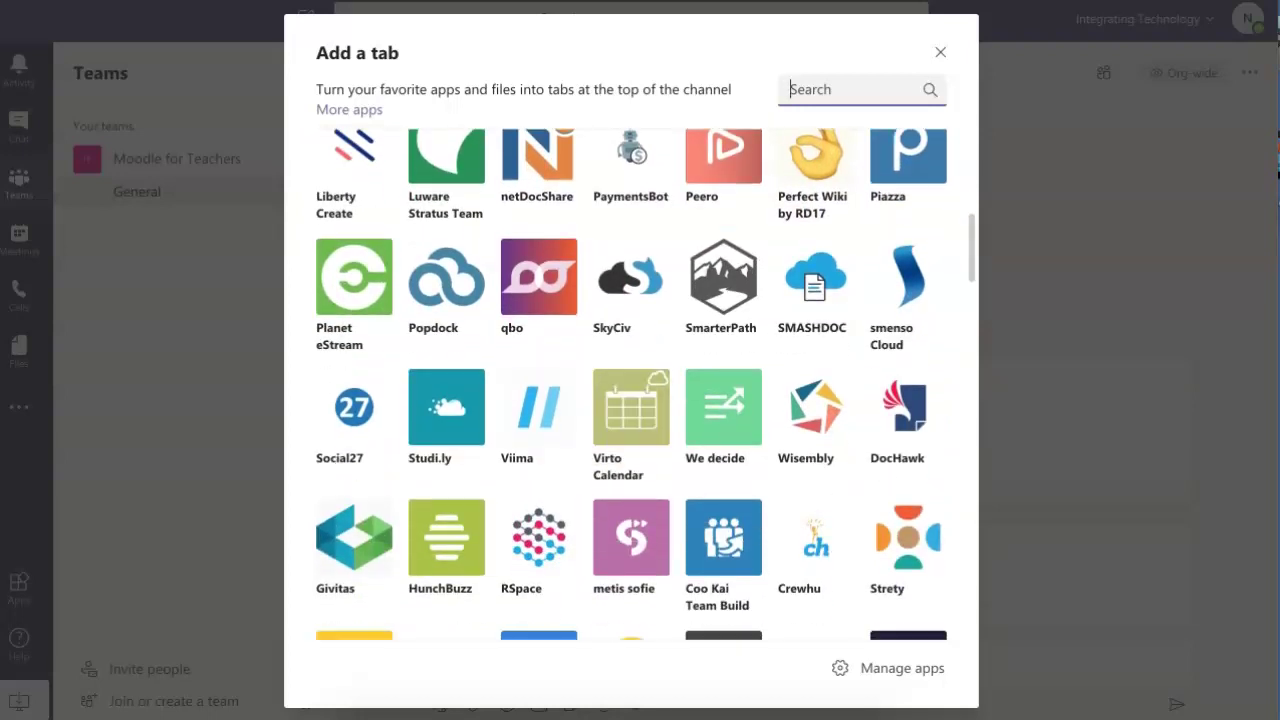
{"action": "scroll", "coordinate": [632, 384], "scroll_direction": "down", "scroll_amount": 1}
{"action": "scroll", "coordinate": [632, 384], "scroll_direction": "down", "scroll_amount": 1}
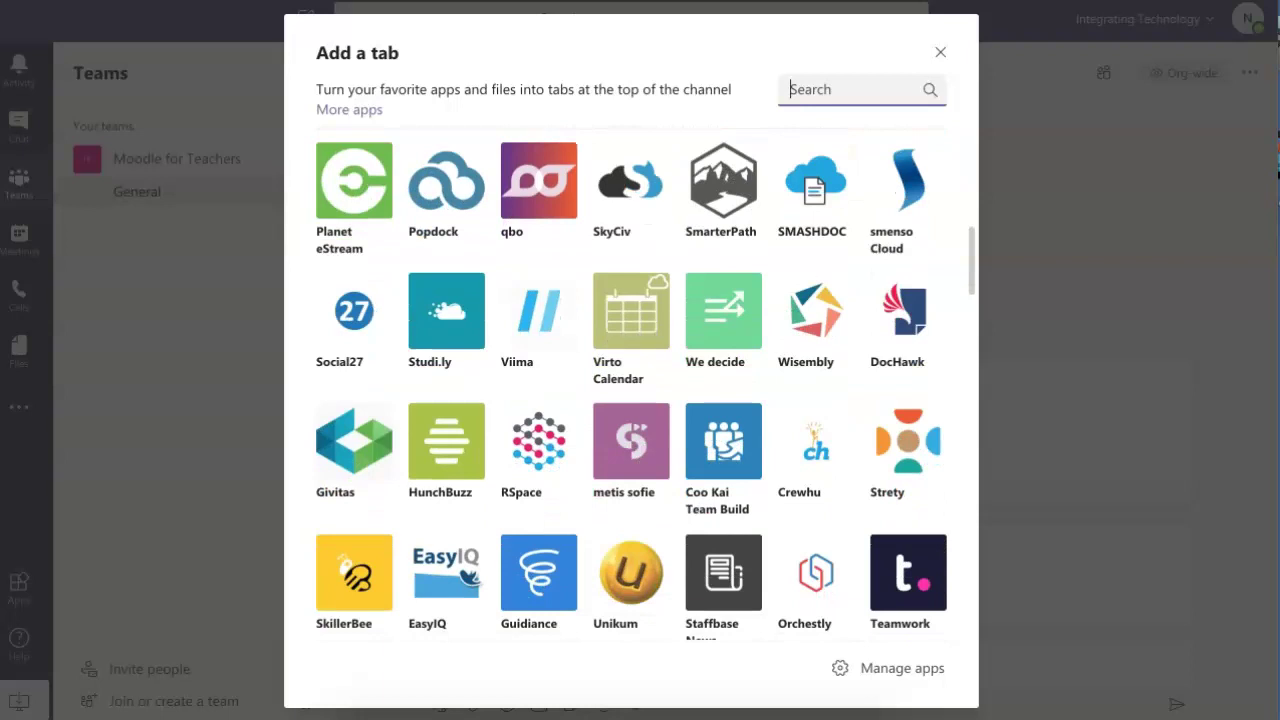
{"action": "scroll", "coordinate": [632, 384], "scroll_direction": "down", "scroll_amount": 5}
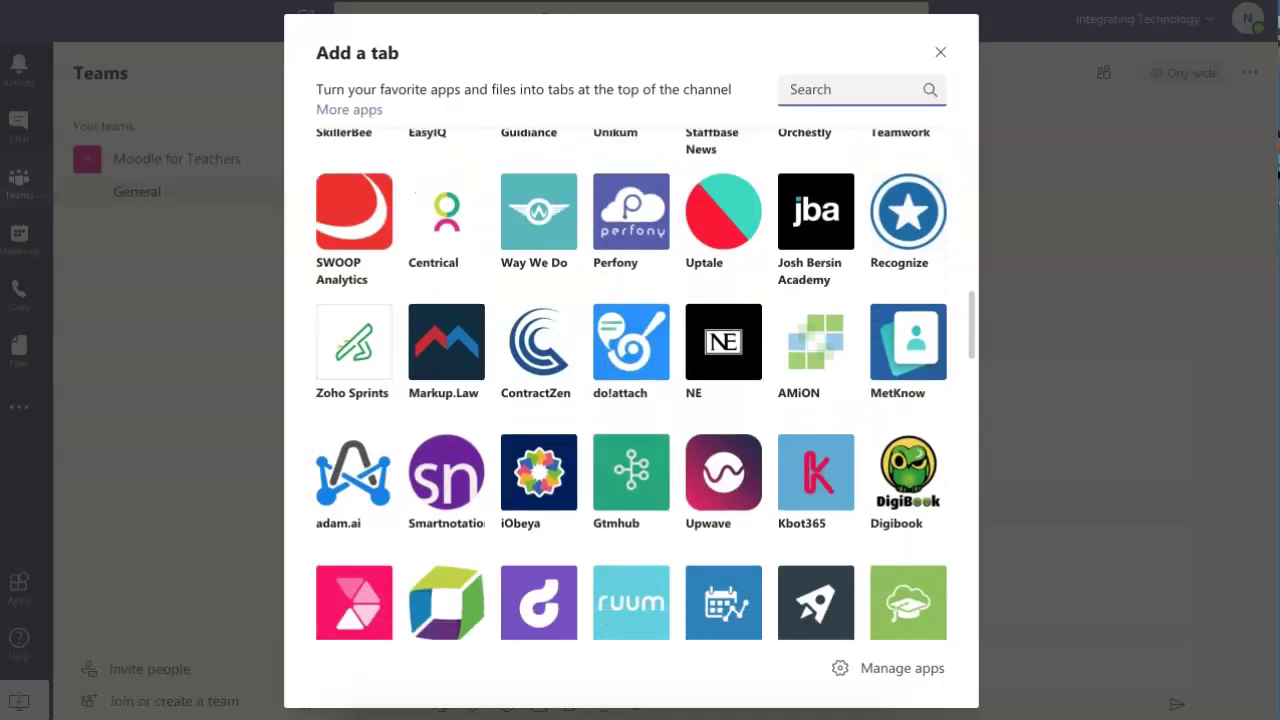
{"action": "scroll", "coordinate": [632, 384], "scroll_direction": "down", "scroll_amount": 2}
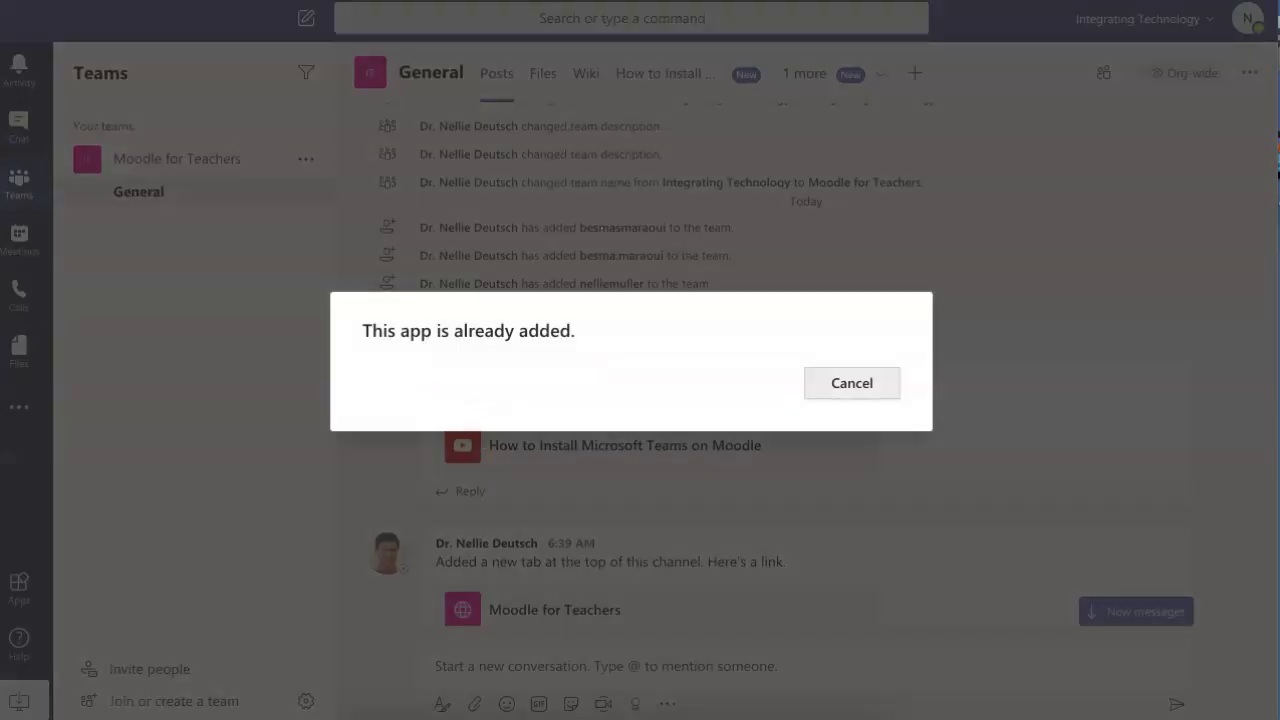
- Dismiss the app message, start adding a tab to the General channel again, and look through the full range of tab apps
{"action": "left_click", "coordinate": [851, 383]}
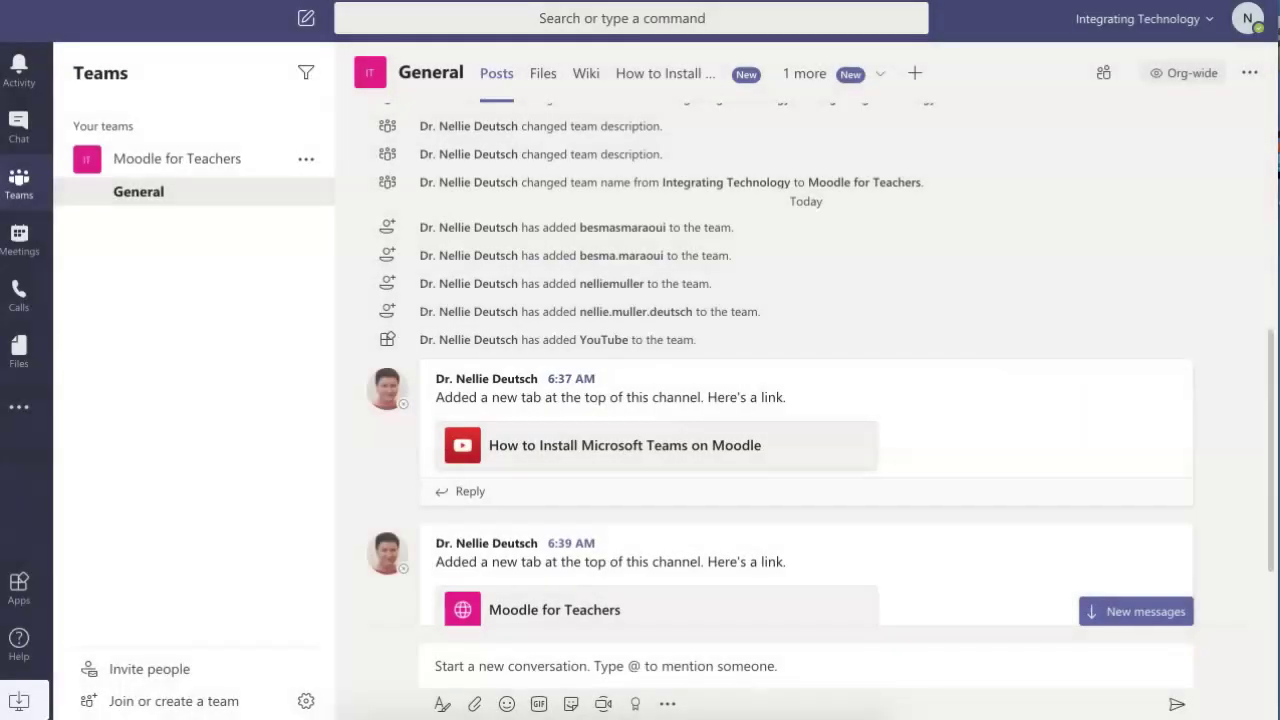
{"action": "left_click", "coordinate": [914, 73]}
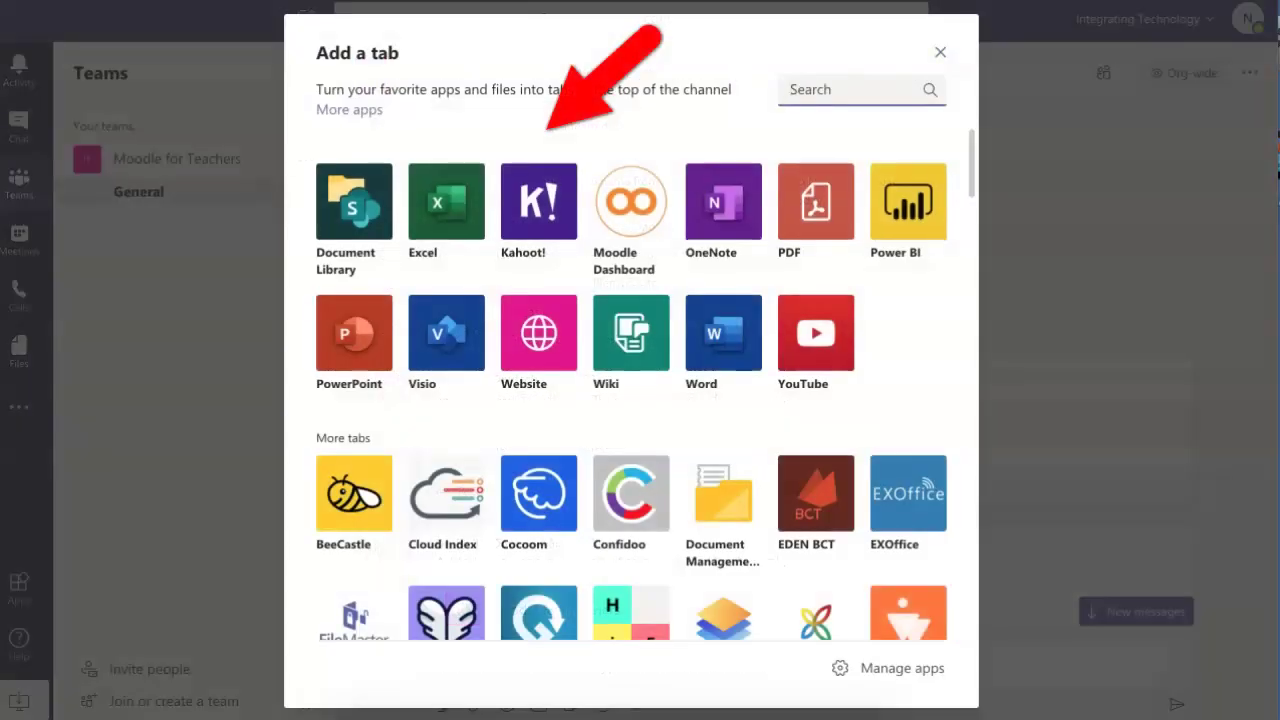
{"action": "scroll", "coordinate": [631, 390], "scroll_direction": "down", "scroll_amount": 2}
{"action": "scroll", "coordinate": [631, 390], "scroll_direction": "down", "scroll_amount": 4}
{"action": "scroll", "coordinate": [631, 390], "scroll_direction": "up", "scroll_amount": 5}
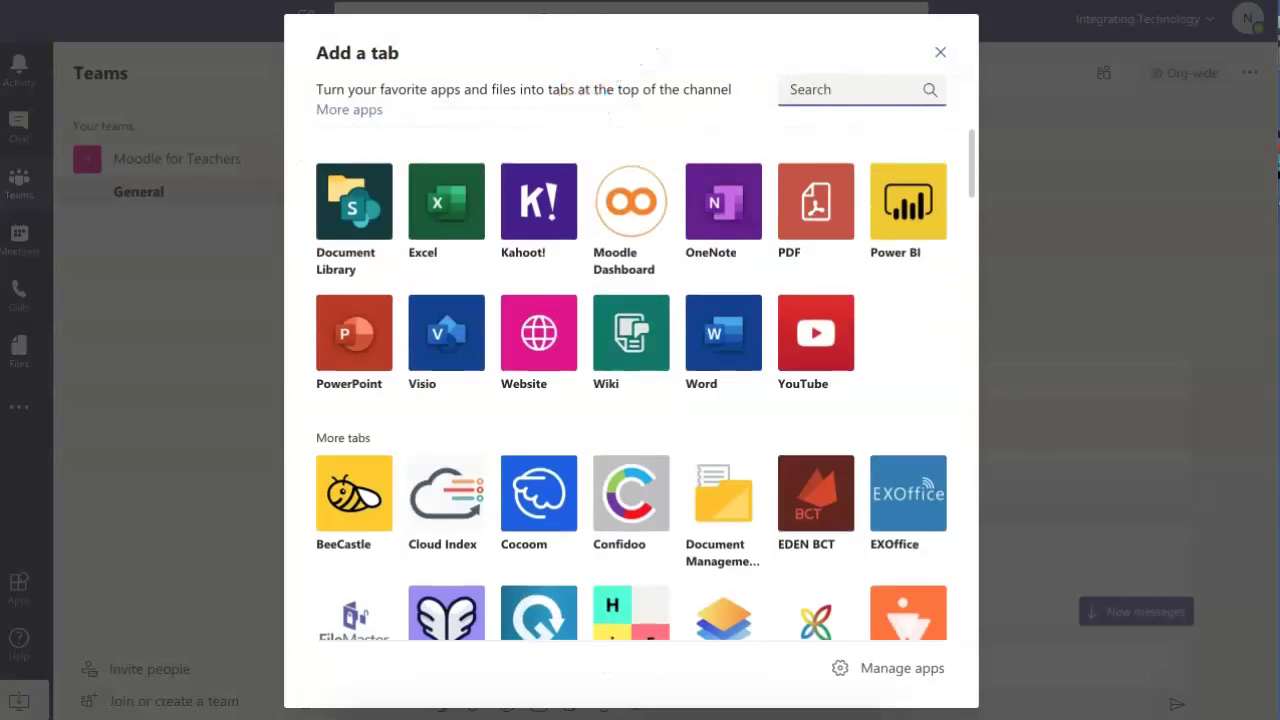
{"action": "scroll", "coordinate": [631, 390], "scroll_direction": "down", "scroll_amount": 12}
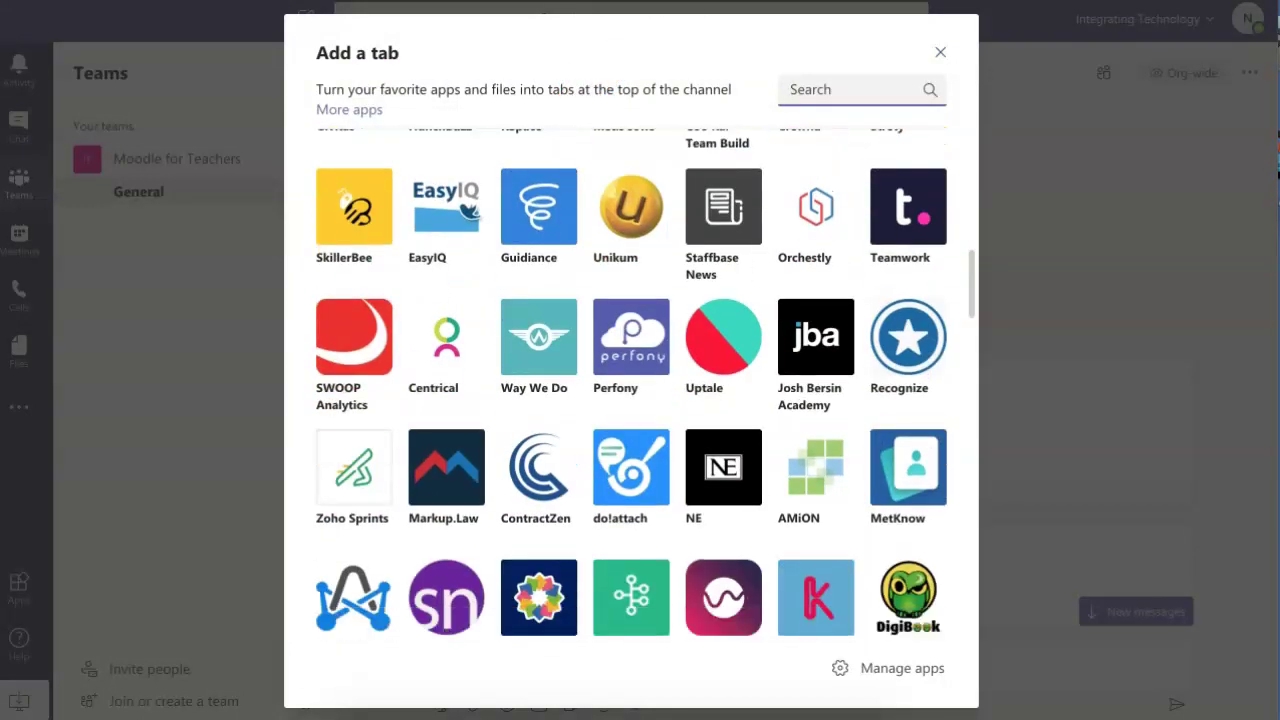
{"action": "scroll", "coordinate": [631, 390], "scroll_direction": "down", "scroll_amount": 6}
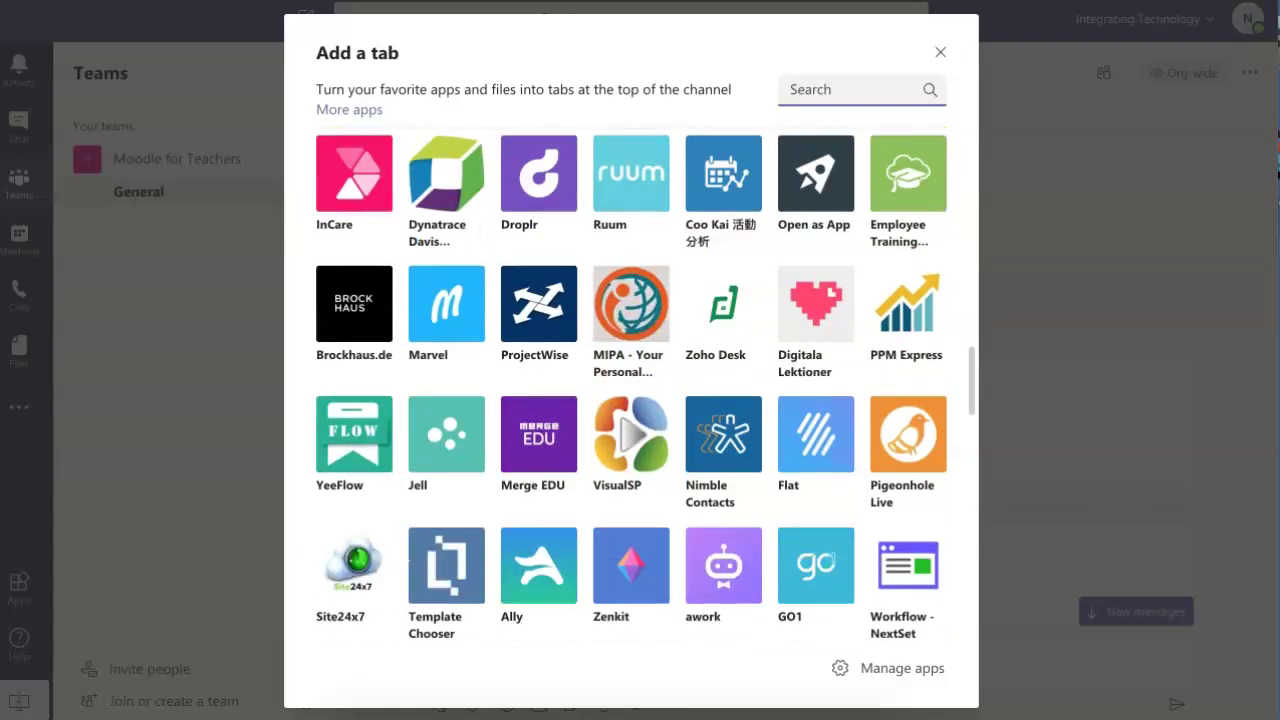
{"action": "scroll", "coordinate": [631, 390], "scroll_direction": "down", "scroll_amount": 6}
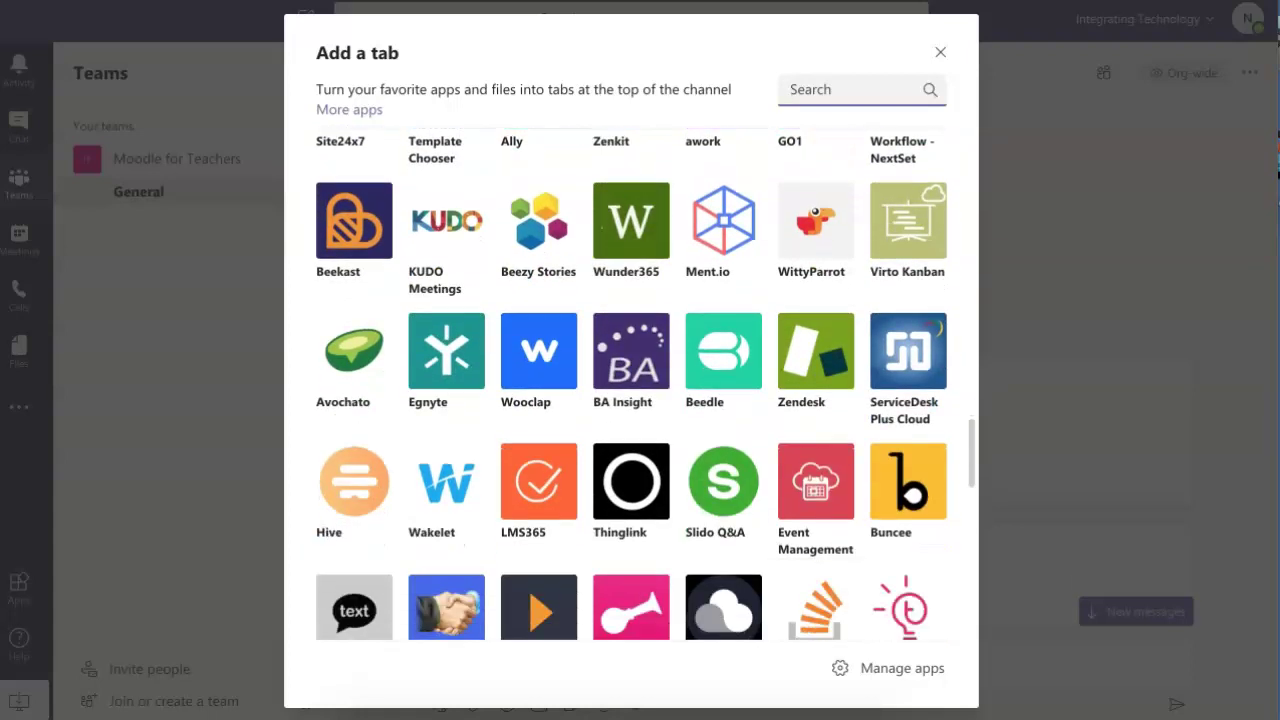
{"action": "scroll", "coordinate": [631, 390], "scroll_direction": "down", "scroll_amount": 3}
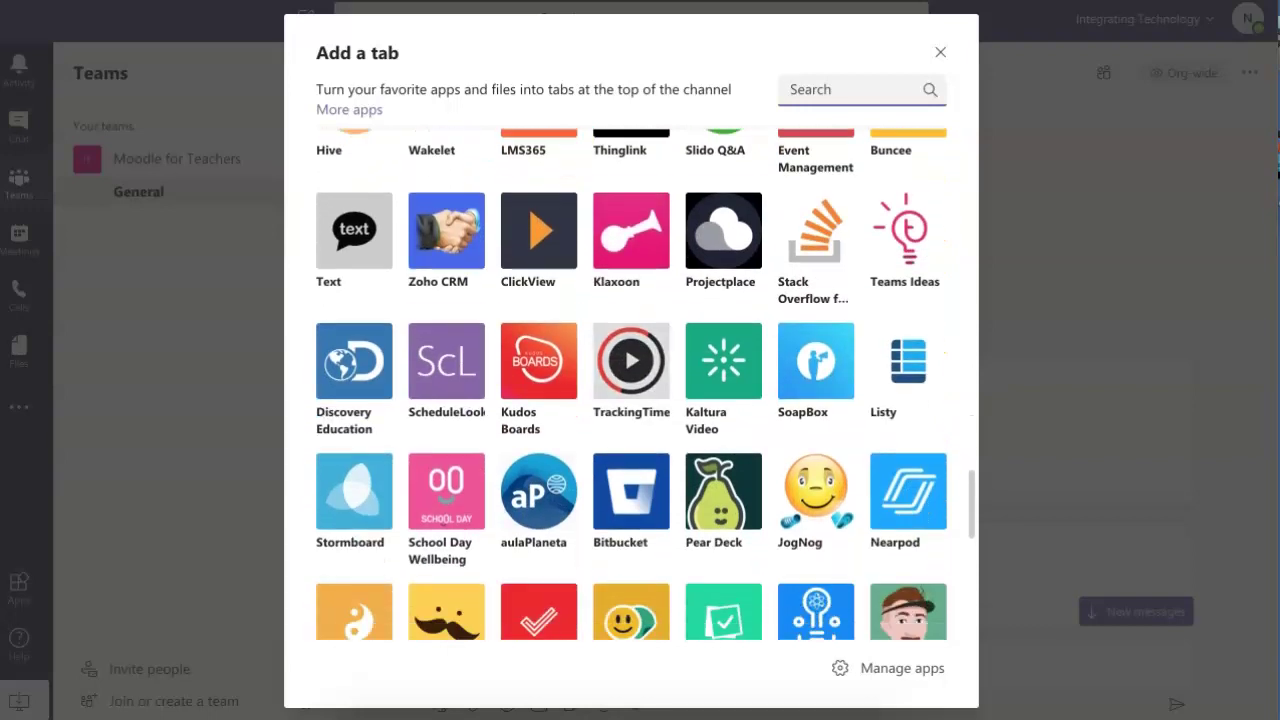
{"action": "scroll", "coordinate": [631, 390], "scroll_direction": "down", "scroll_amount": 1}
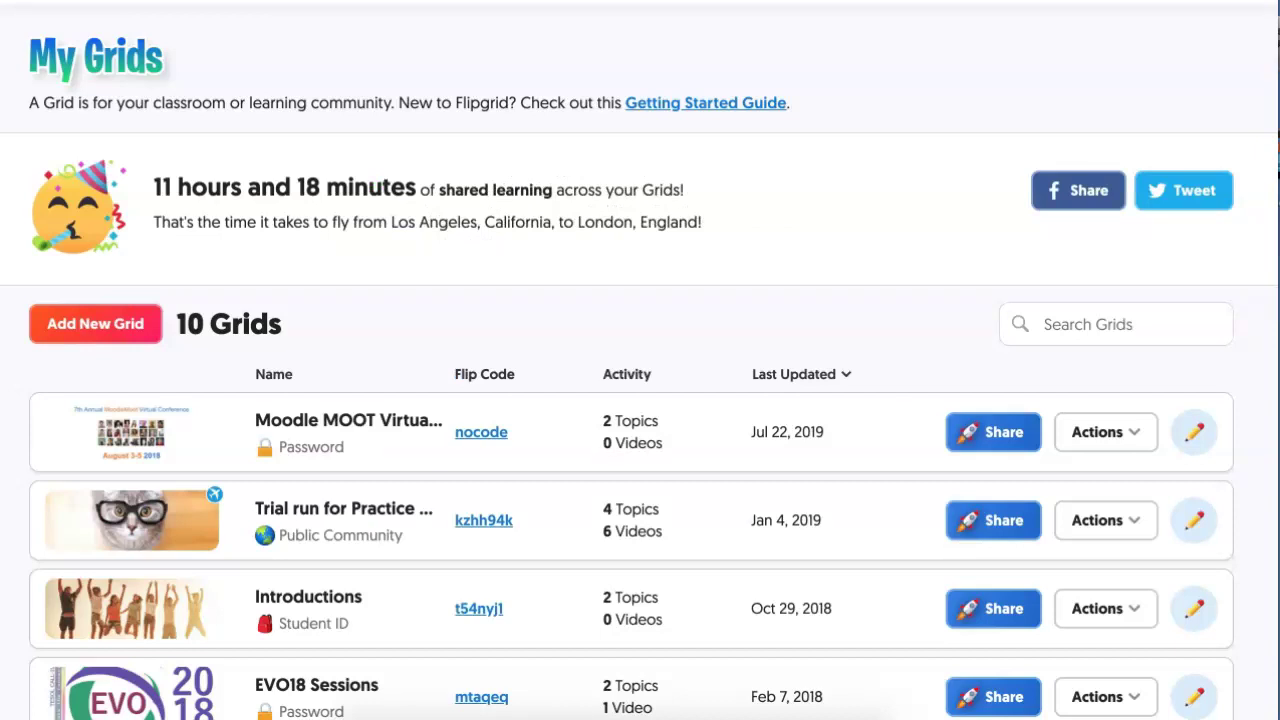
- Switch to Flipgrid and review the existing grids on the My Grids page
{"action": "scroll", "coordinate": [640, 400], "scroll_direction": "down", "scroll_amount": 2}
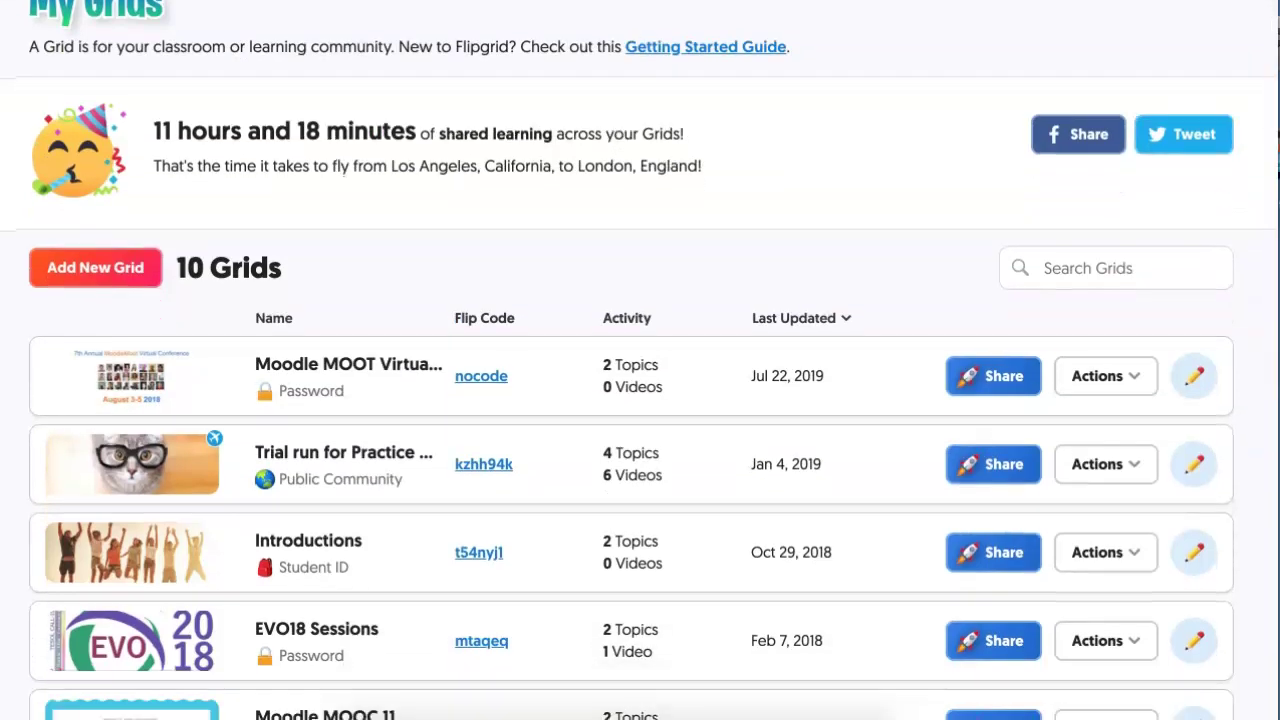
{"action": "scroll", "coordinate": [640, 400], "scroll_direction": "down", "scroll_amount": 5}
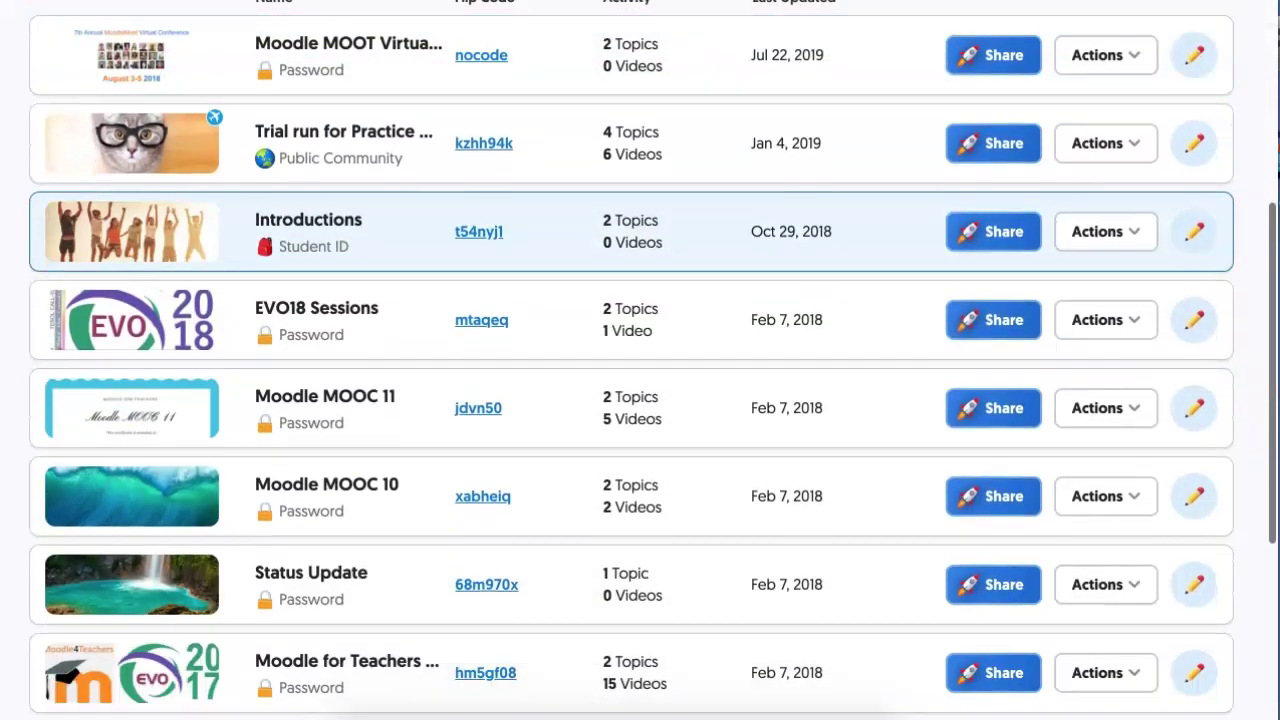
{"action": "scroll", "coordinate": [640, 400], "scroll_direction": "down", "scroll_amount": 5}
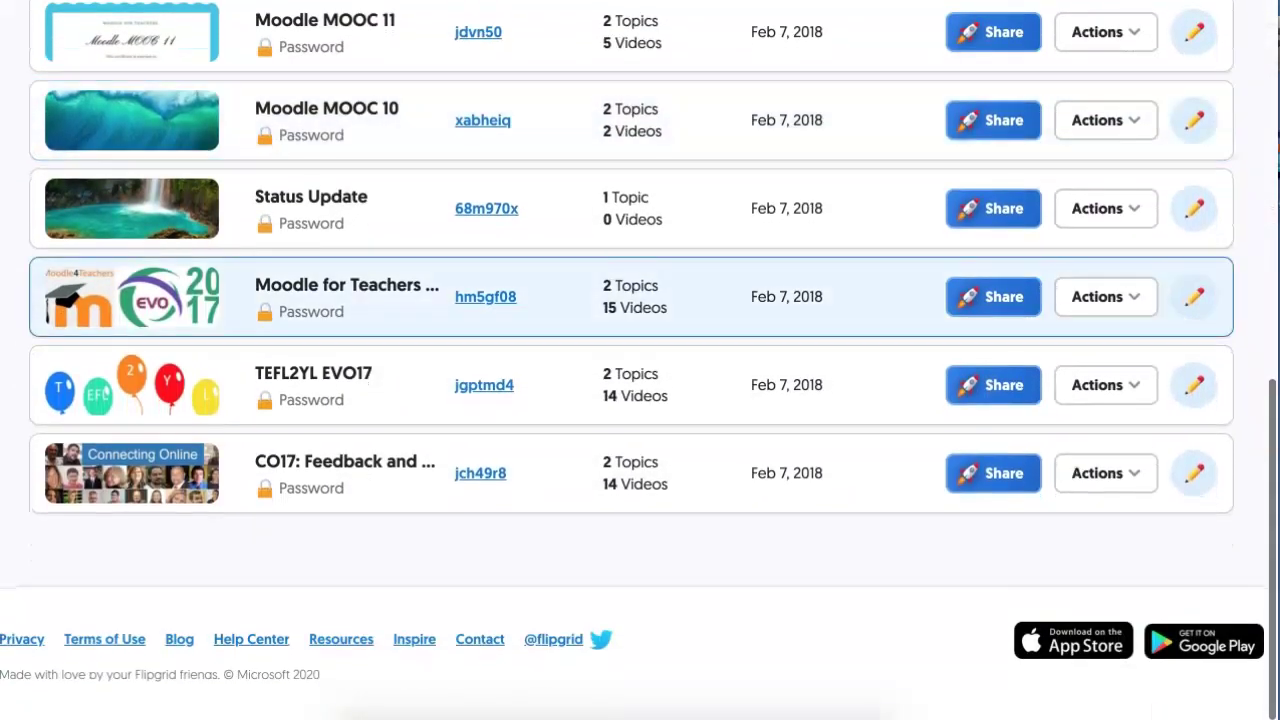
{"action": "scroll", "coordinate": [640, 400], "scroll_direction": "up", "scroll_amount": 3}
{"action": "scroll", "coordinate": [640, 400], "scroll_direction": "up", "scroll_amount": 5}
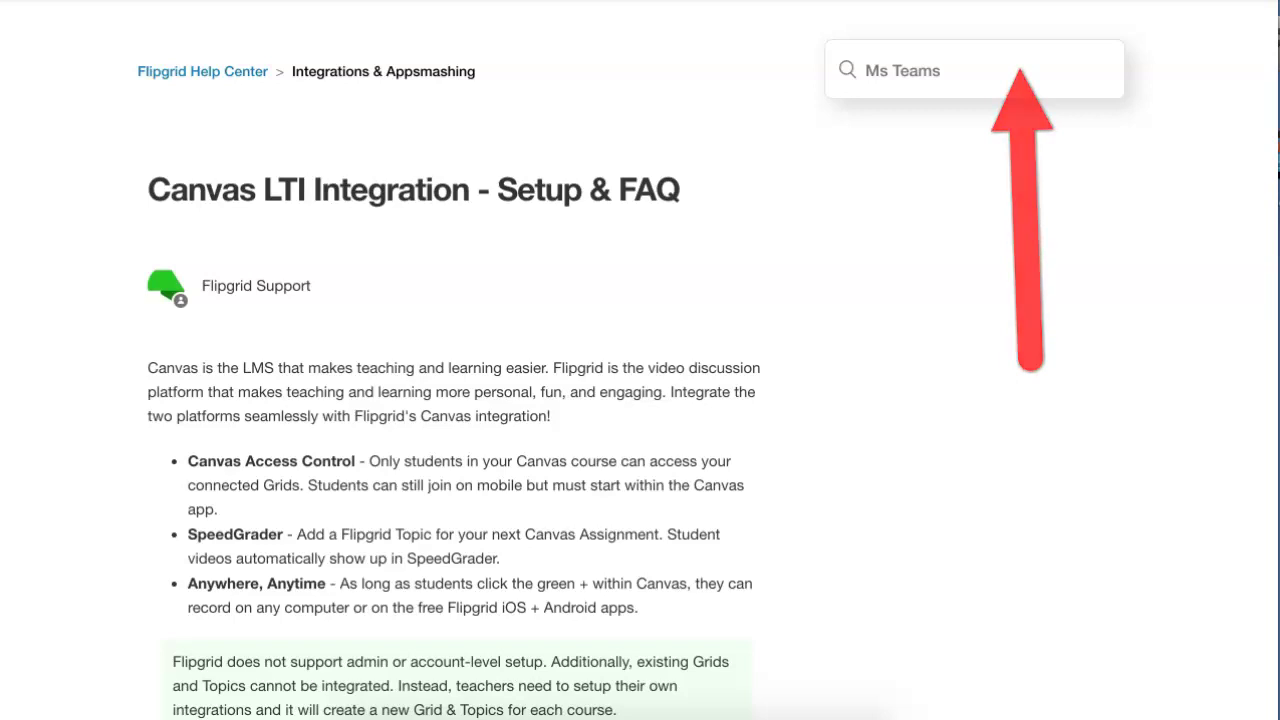
- Search the Flipgrid Help Center for "Ms Teams" and open the Microsoft Teams Integration article
{"action": "left_click", "coordinate": [941, 70]}
{"action": "key", "text": "Return"}
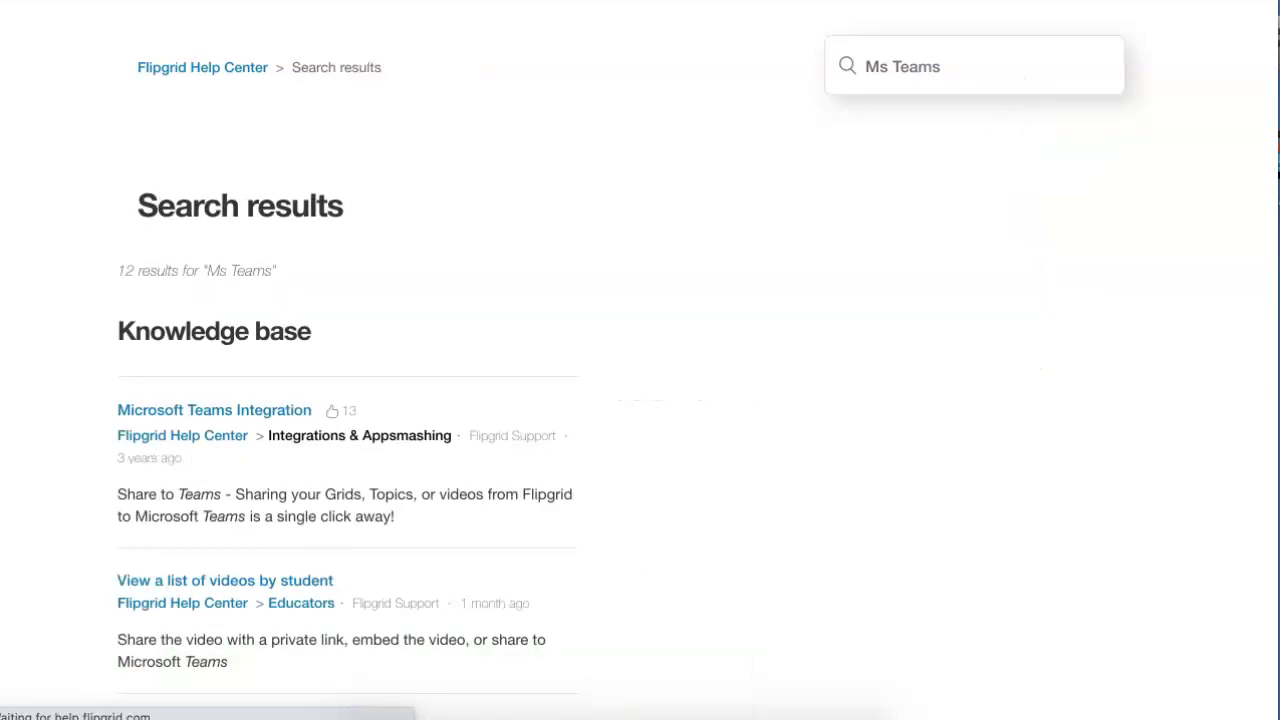
{"action": "scroll", "coordinate": [640, 360], "scroll_direction": "down", "scroll_amount": 2}
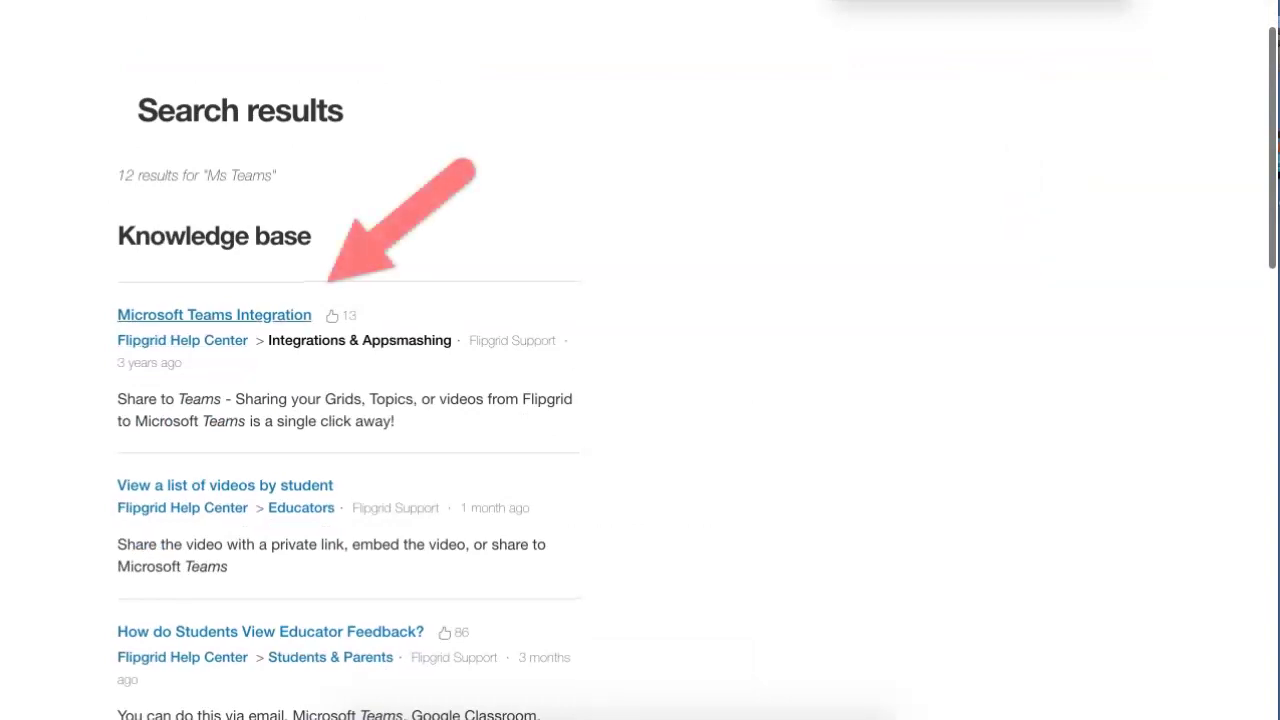
{"action": "scroll", "coordinate": [208, 306], "scroll_direction": "down", "scroll_amount": 1}
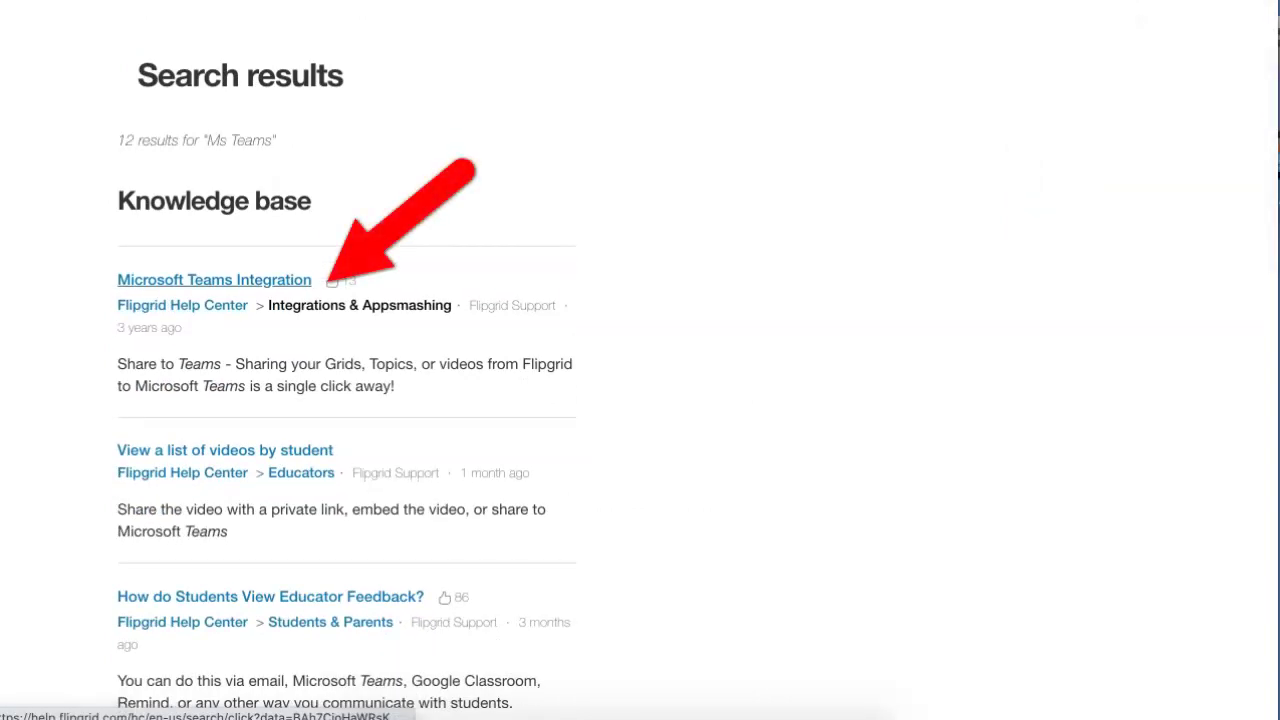
{"action": "left_click", "coordinate": [290, 280]}
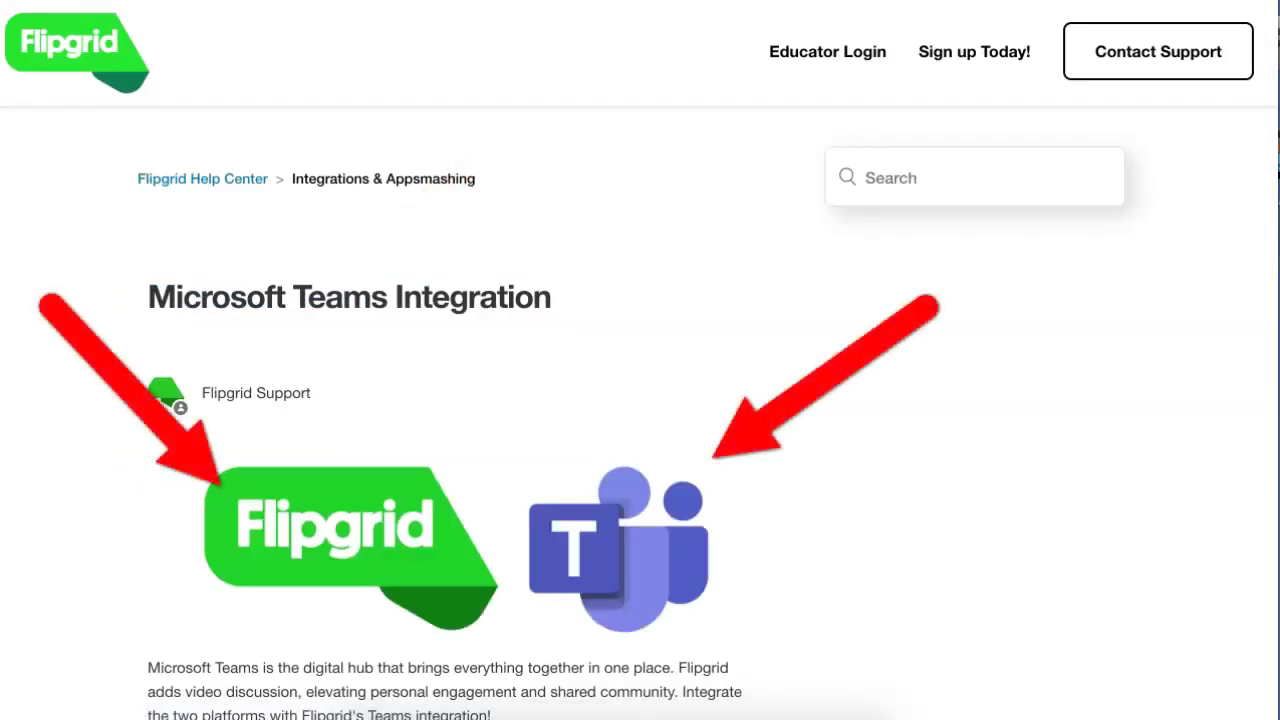
- Read the Microsoft Teams Integration article's points on sharing, Flipgrid tabs, recording and notifications
{"action": "scroll", "coordinate": [640, 400], "scroll_direction": "down", "scroll_amount": 3}
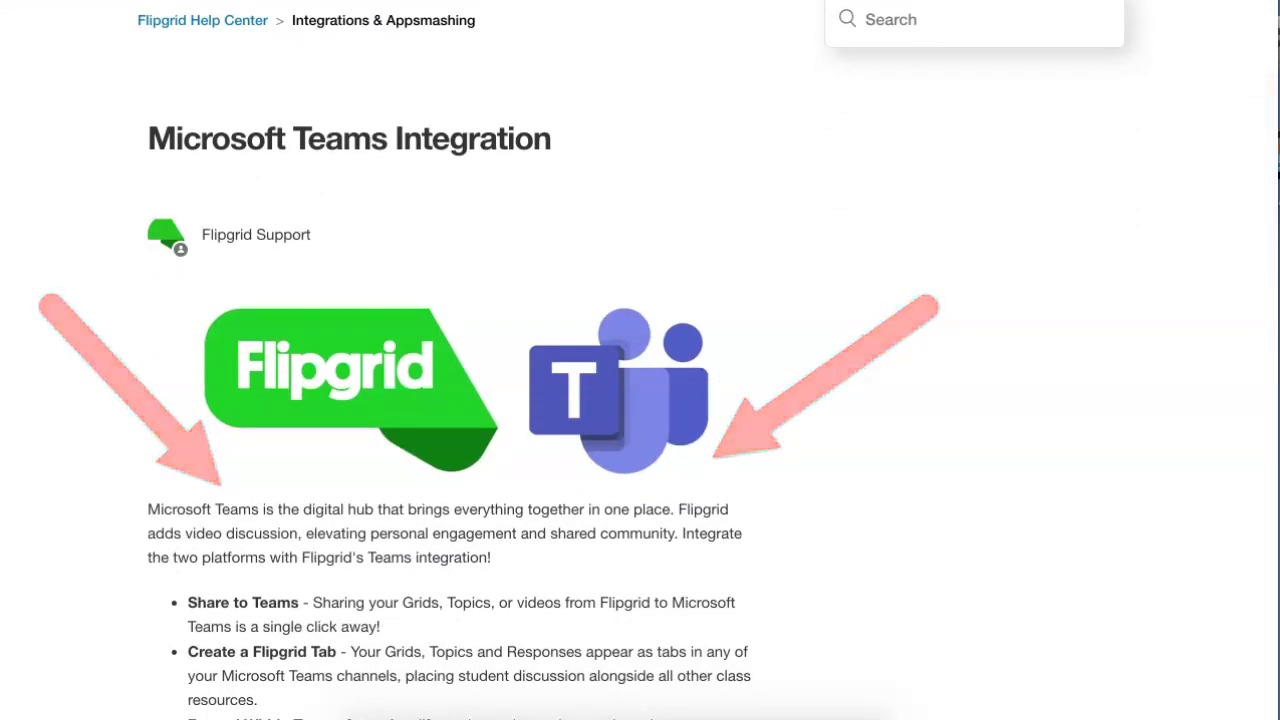
{"action": "scroll", "coordinate": [640, 400], "scroll_direction": "down", "scroll_amount": 1}
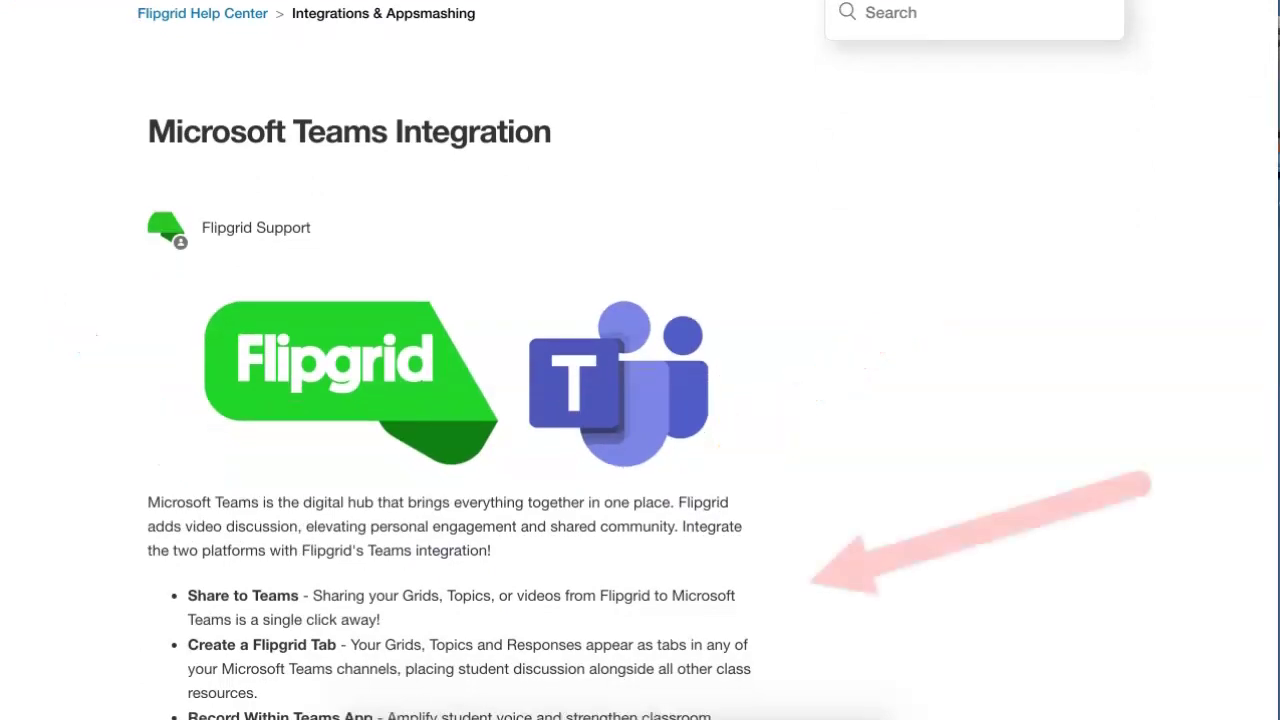
{"action": "scroll", "coordinate": [640, 400], "scroll_direction": "down", "scroll_amount": 3}
{"action": "scroll", "coordinate": [640, 400], "scroll_direction": "down", "scroll_amount": 4}
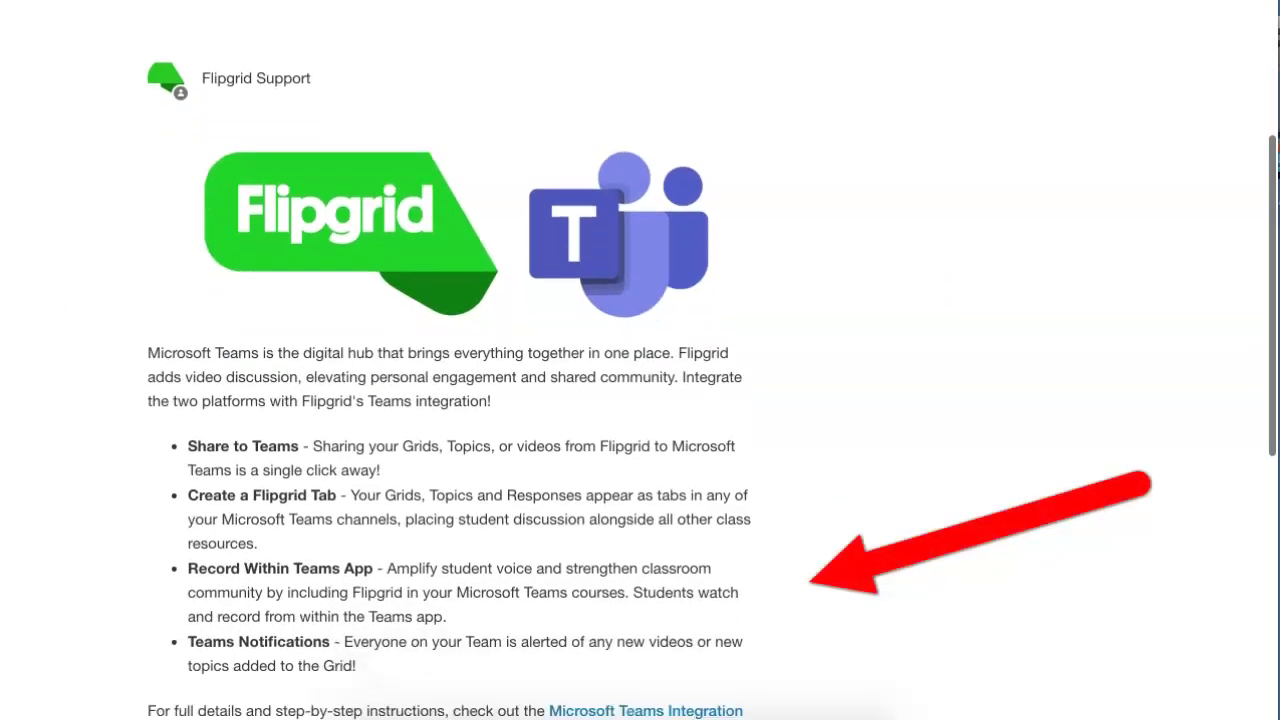
{"action": "scroll", "coordinate": [640, 400], "scroll_direction": "down", "scroll_amount": 2}
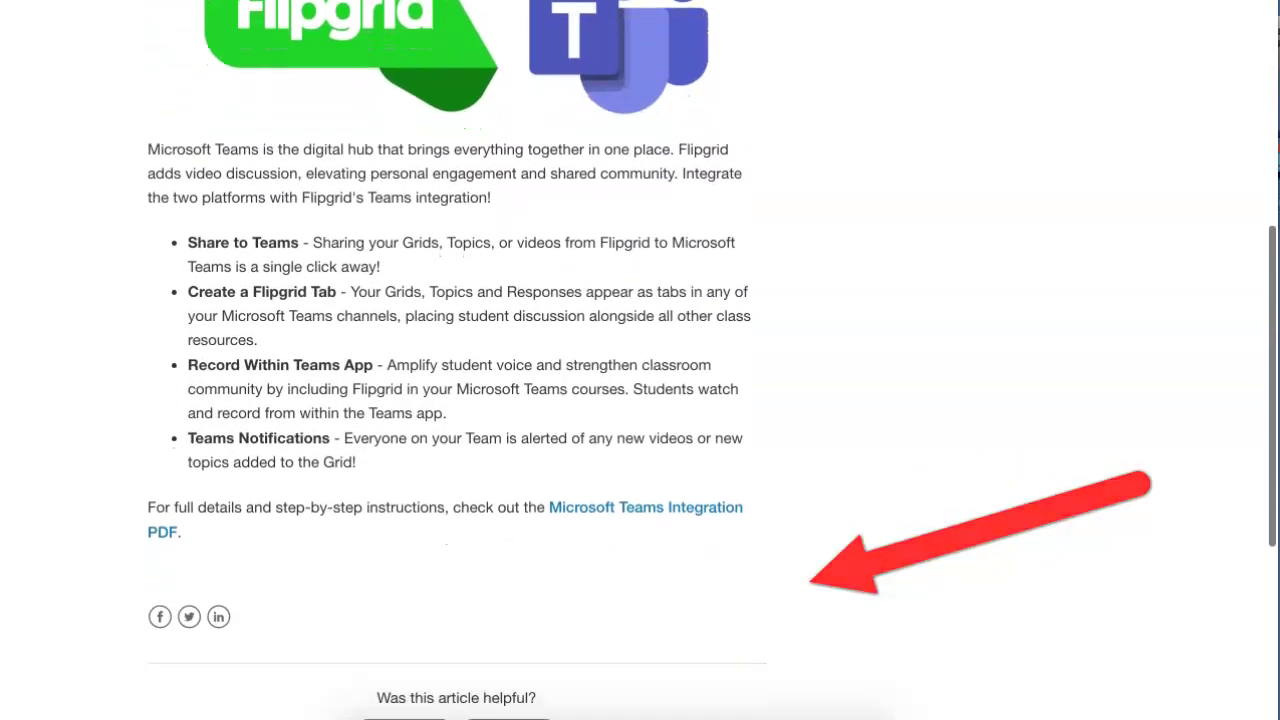
{"action": "scroll", "coordinate": [640, 400], "scroll_direction": "up", "scroll_amount": 10}
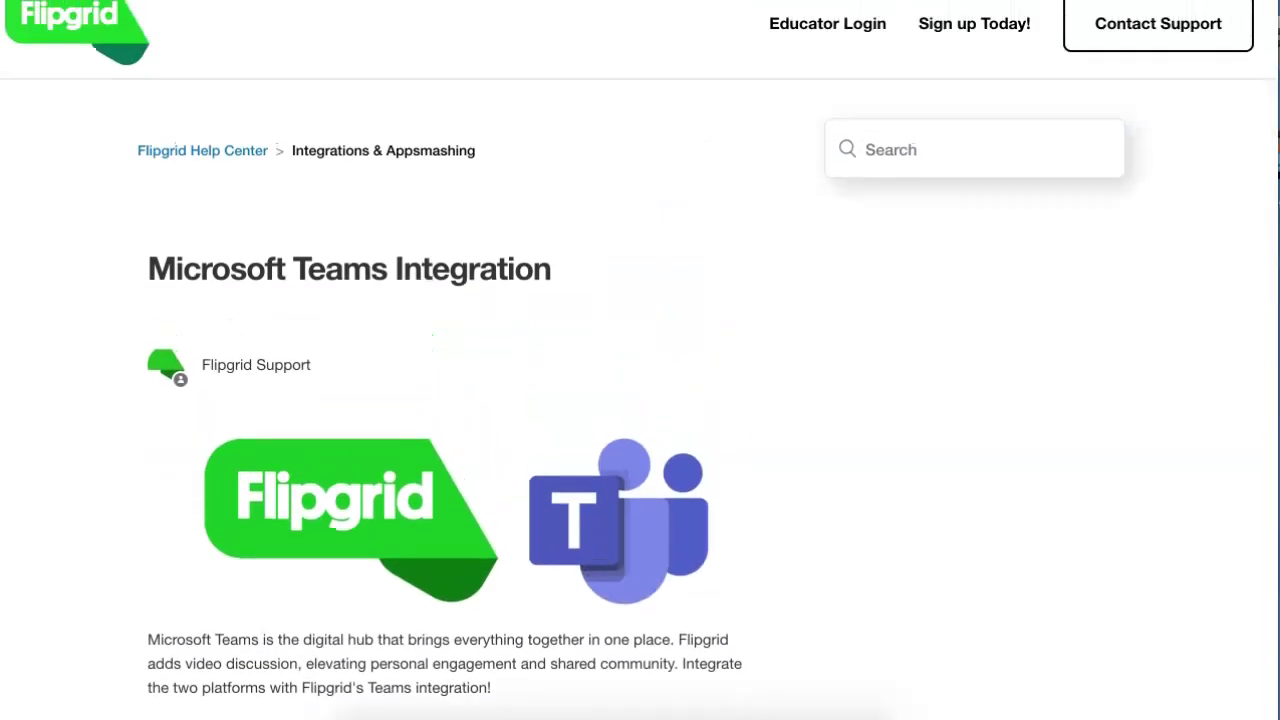
- Go from the help article through the educator login to the My Grids page
{"action": "left_click", "coordinate": [827, 23]}
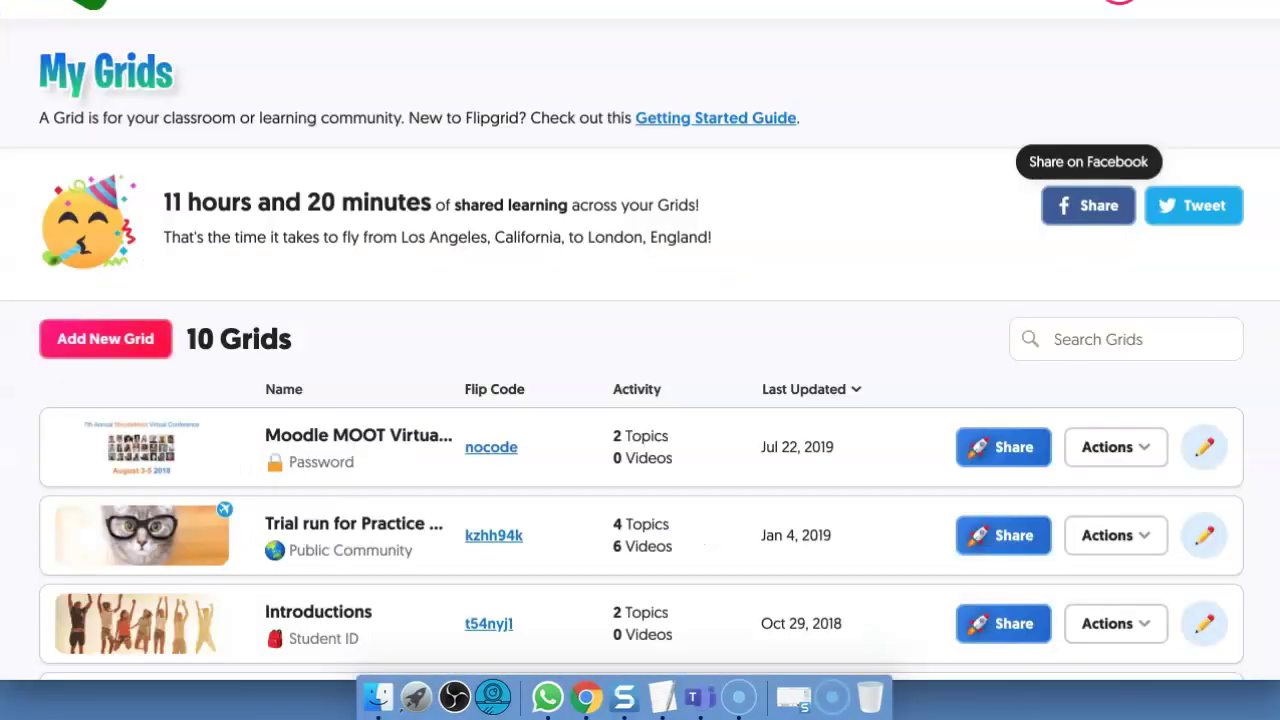
- Start a new grid on the My Grids page and name it "Moodle for Teachers"
{"action": "left_click", "coordinate": [105, 338]}
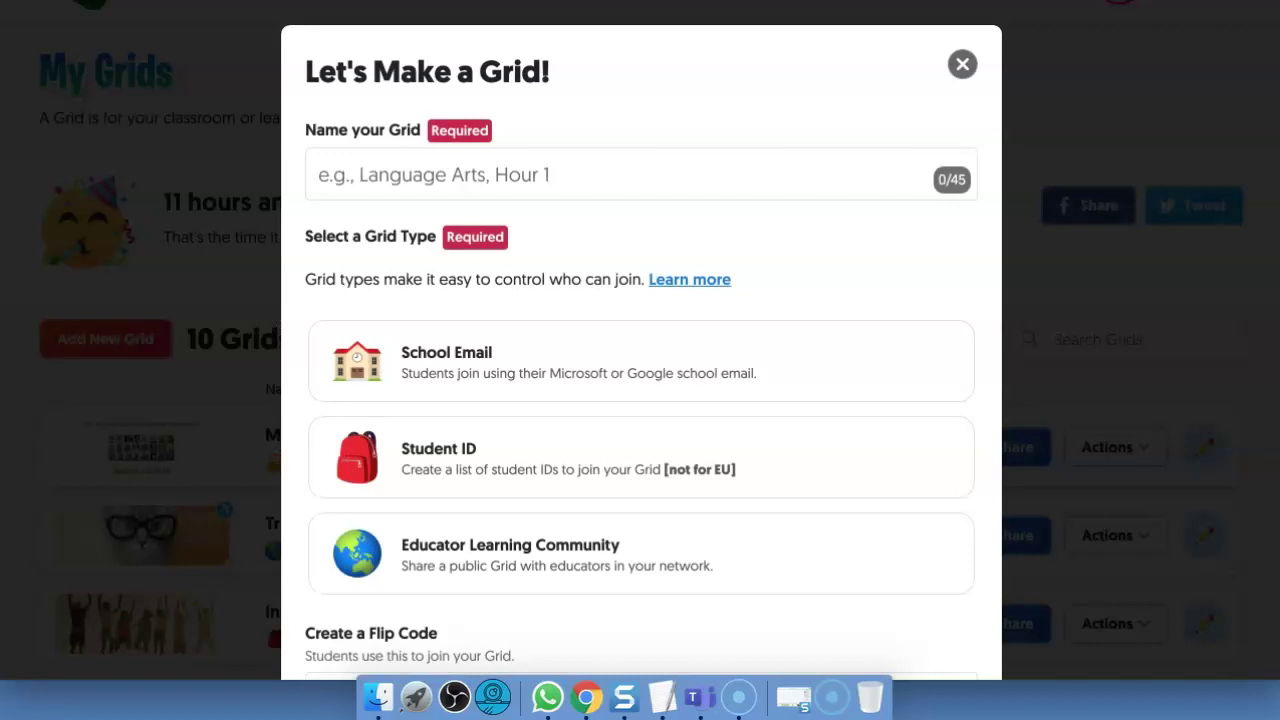
{"action": "left_click", "coordinate": [319, 174]}
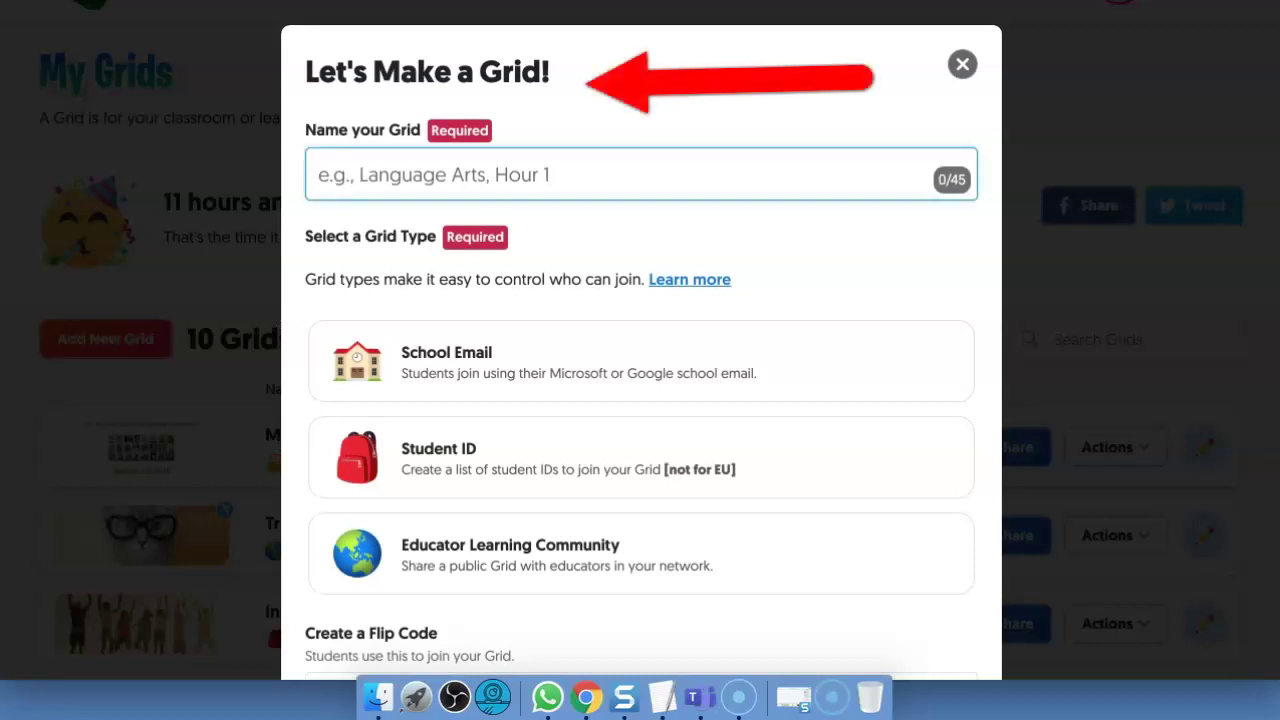
{"action": "type", "text": "Mo"}
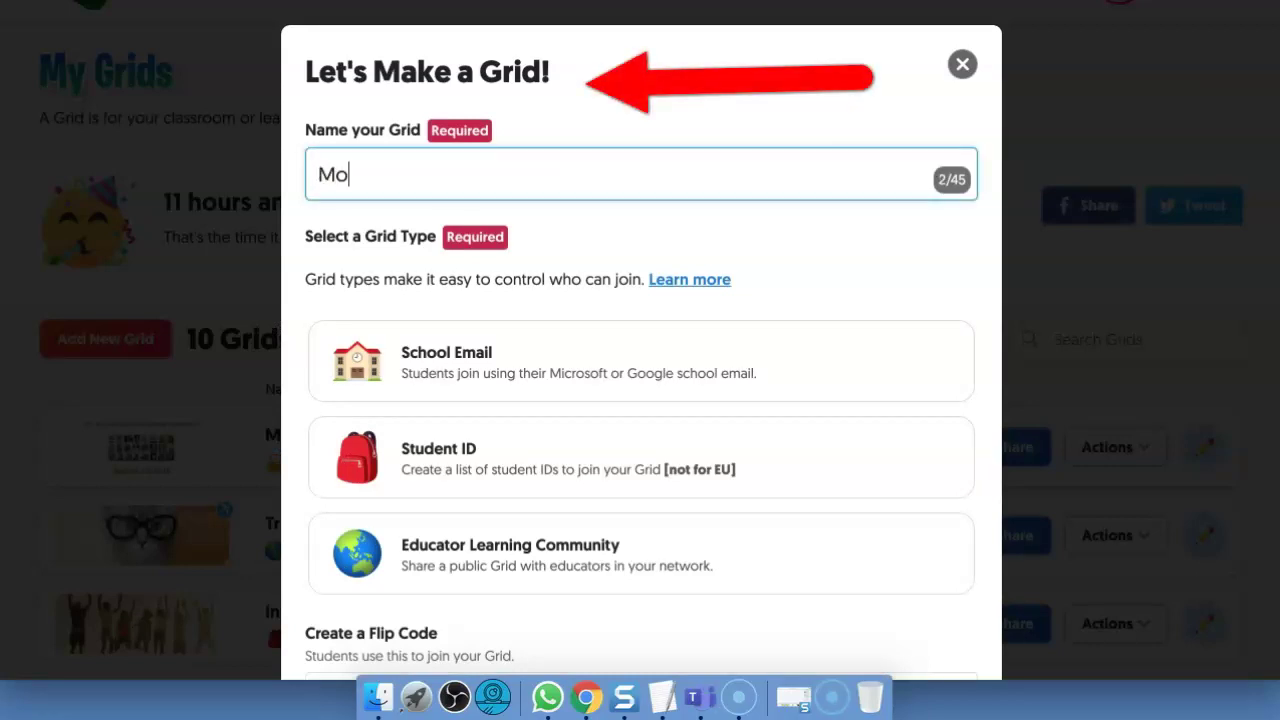
{"action": "type", "text": "odle for "}
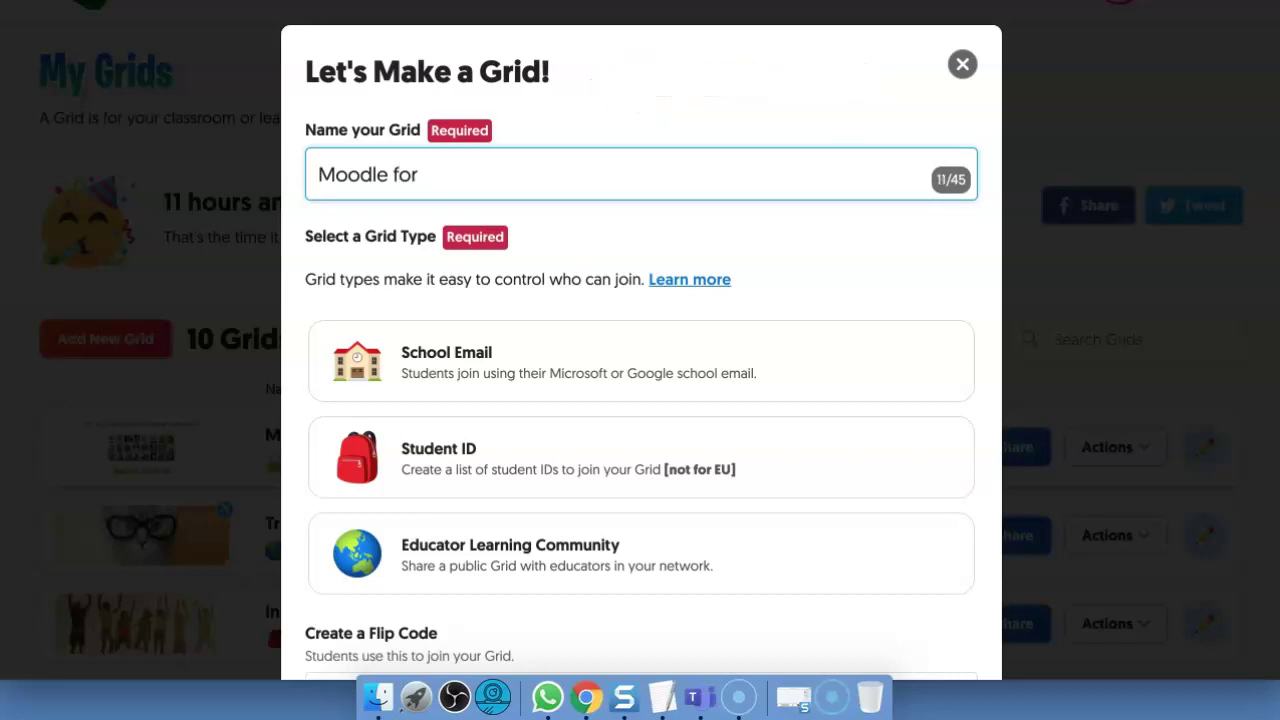
{"action": "type", "text": "Teachers"}
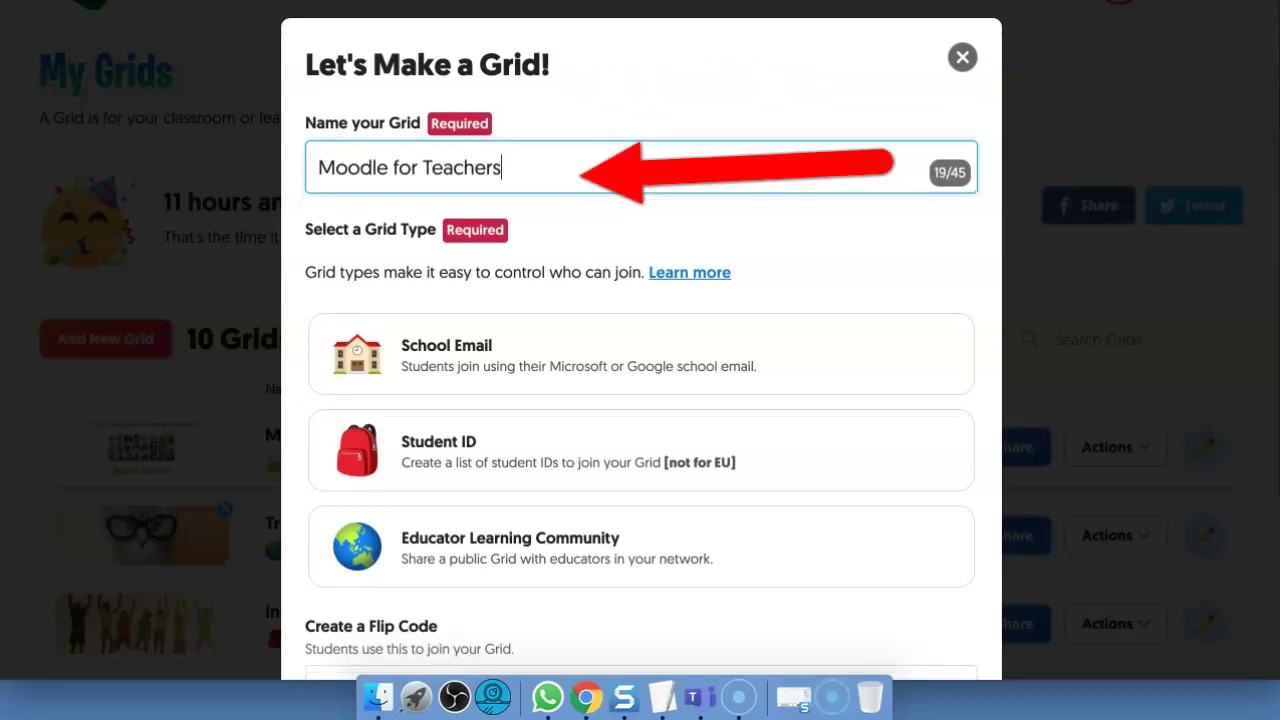
- Set the grid type to Educator Learning Community, keep the suggested Flip Code, and create the grid without a password
{"action": "scroll", "coordinate": [641, 350], "scroll_direction": "down", "scroll_amount": 2}
{"action": "scroll", "coordinate": [641, 300], "scroll_direction": "down", "scroll_amount": 2}
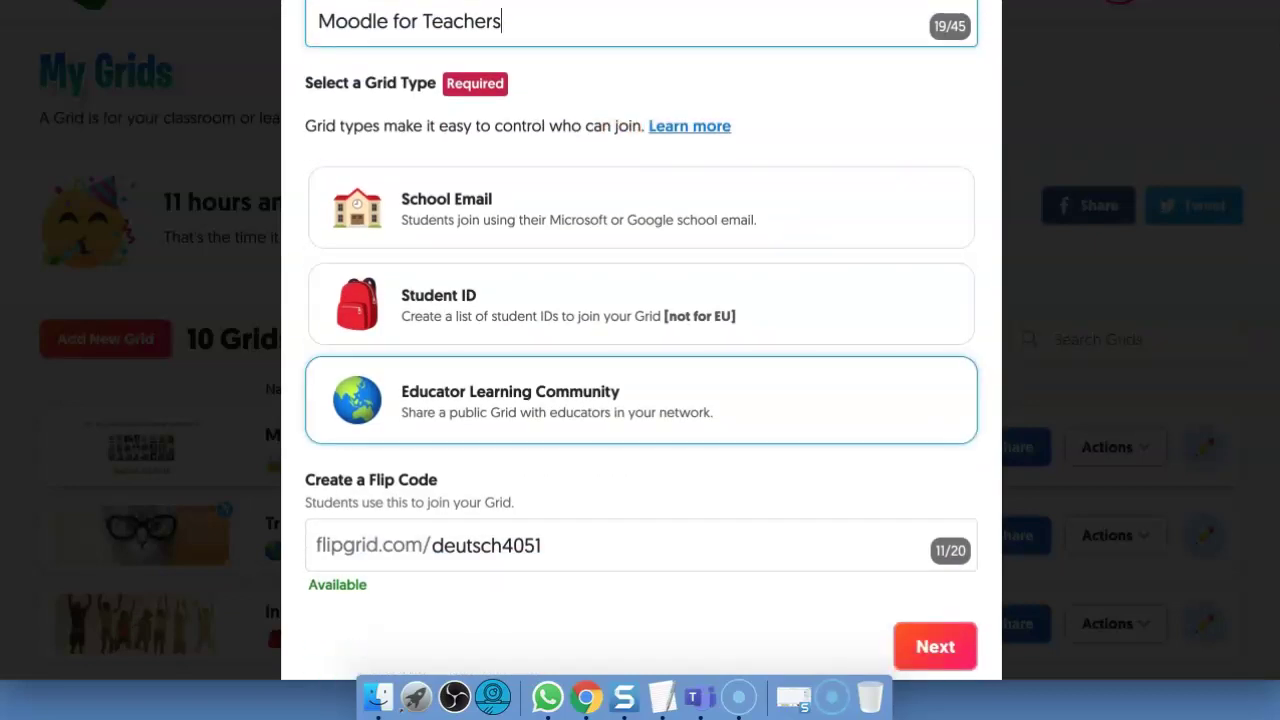
{"action": "left_click", "coordinate": [641, 399]}
{"action": "scroll", "coordinate": [641, 350], "scroll_direction": "down", "scroll_amount": 2}
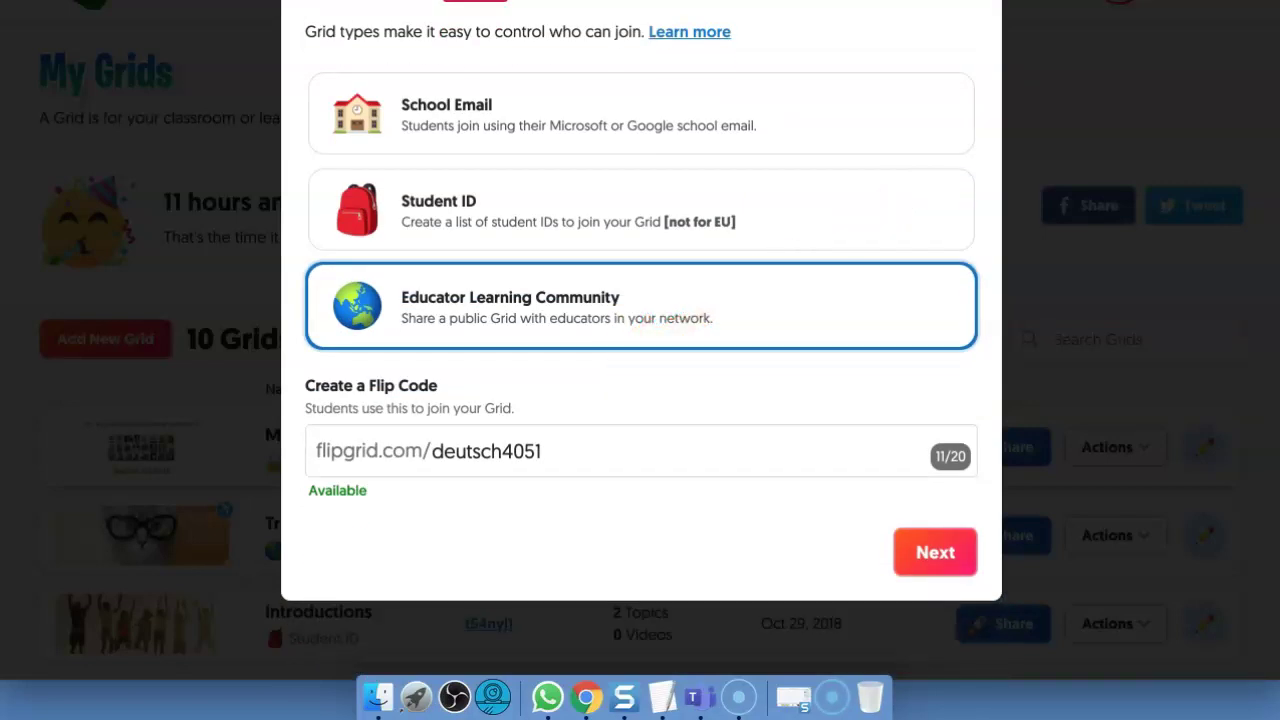
{"action": "key", "text": "Tab"}
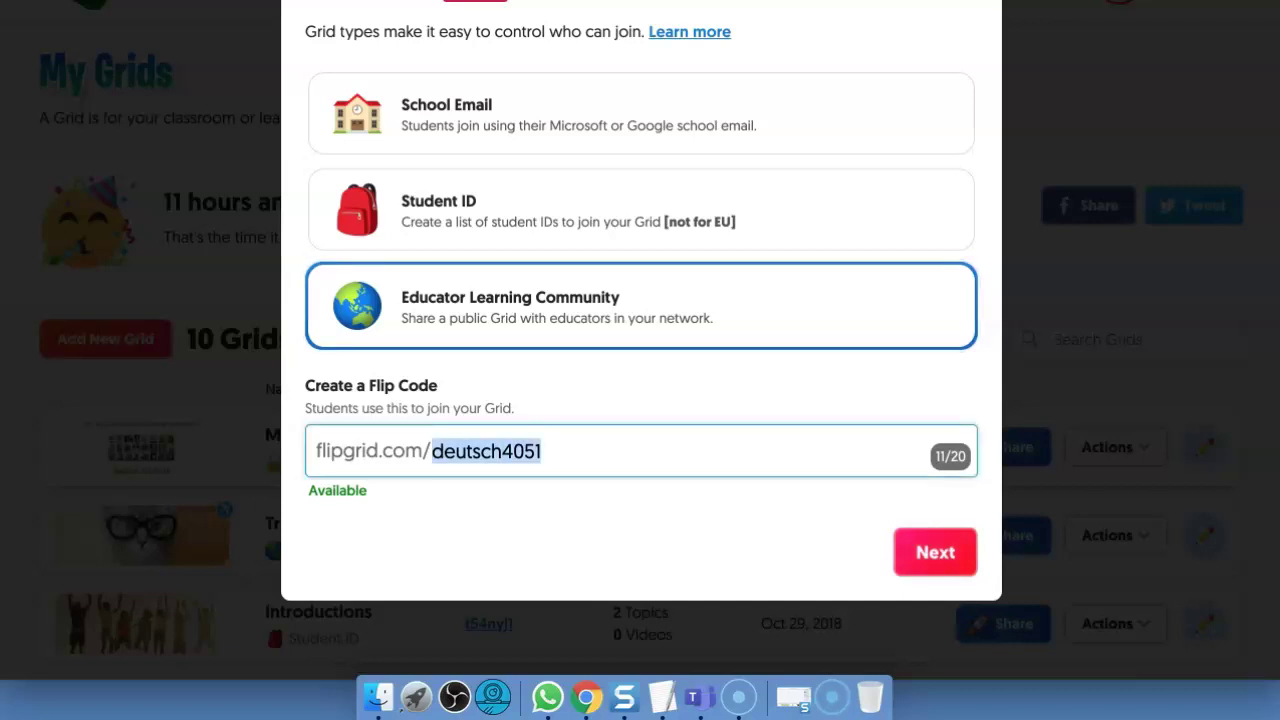
{"action": "left_click", "coordinate": [935, 552]}
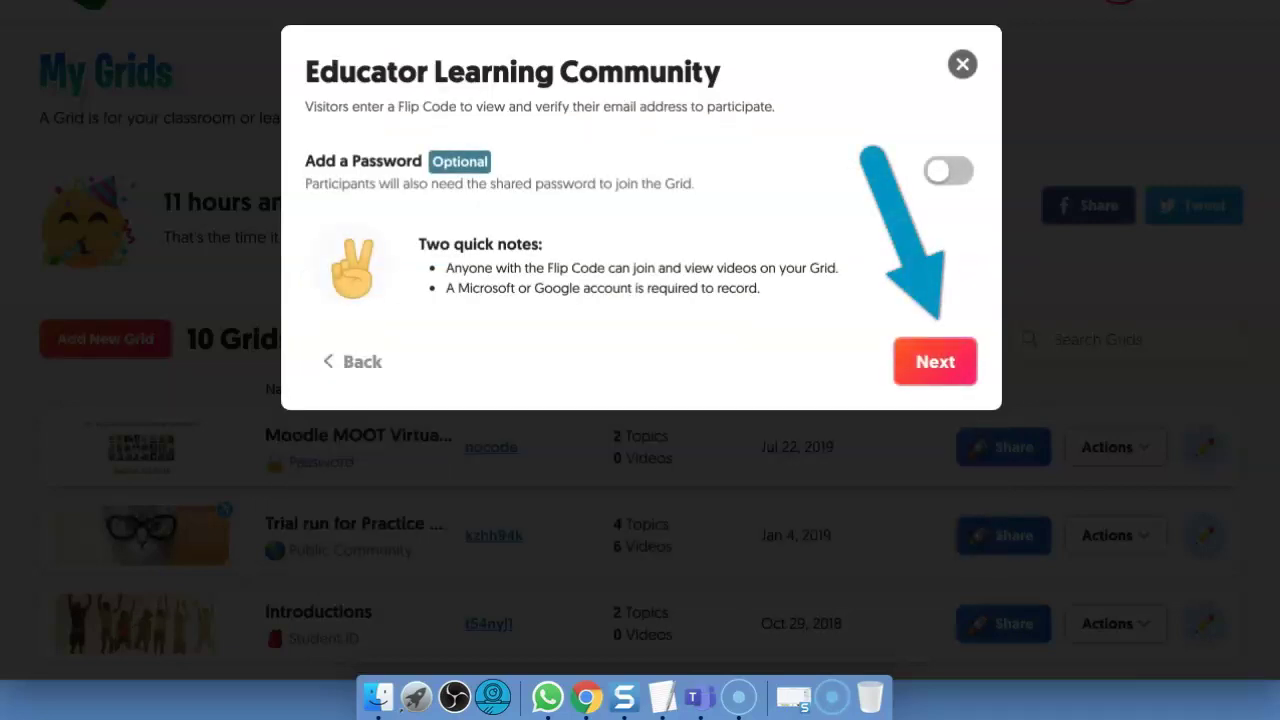
{"action": "key", "text": "Return"}
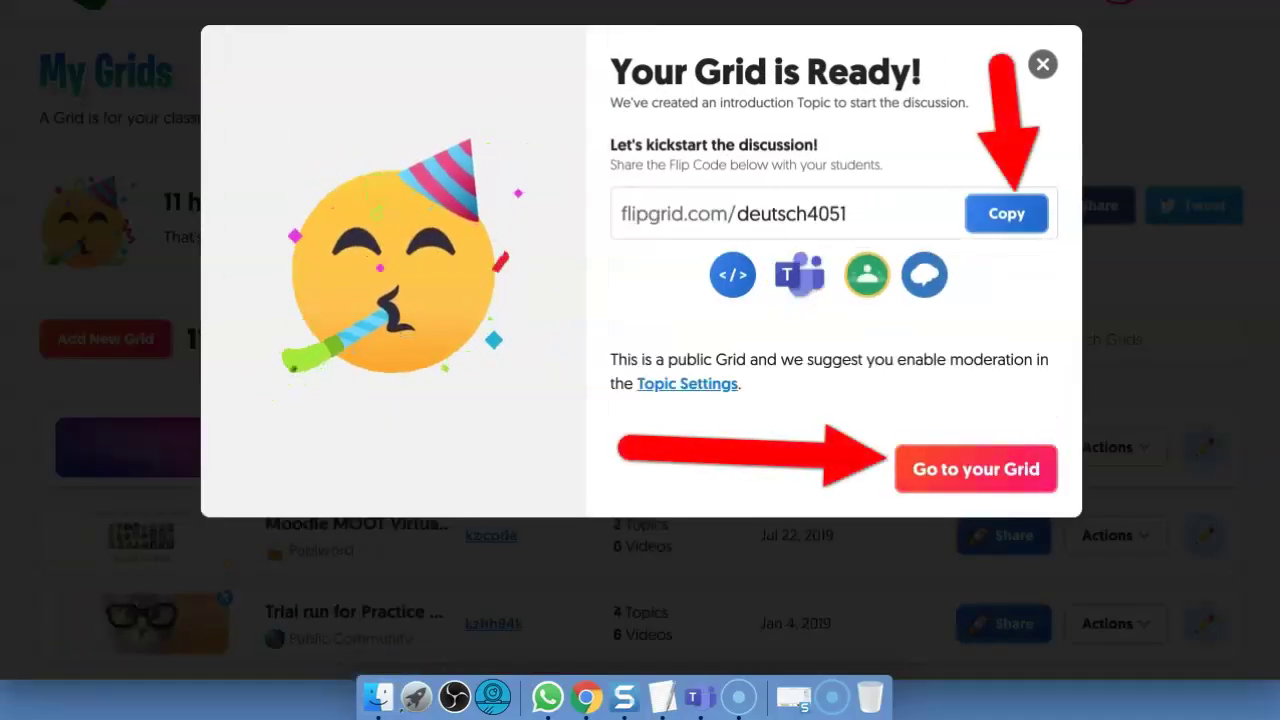
- Copy the new grid's link and save it in Microsoft Teams as a Flipgrid tab in the General channel, with a channel post
{"action": "left_click", "coordinate": [1006, 213]}
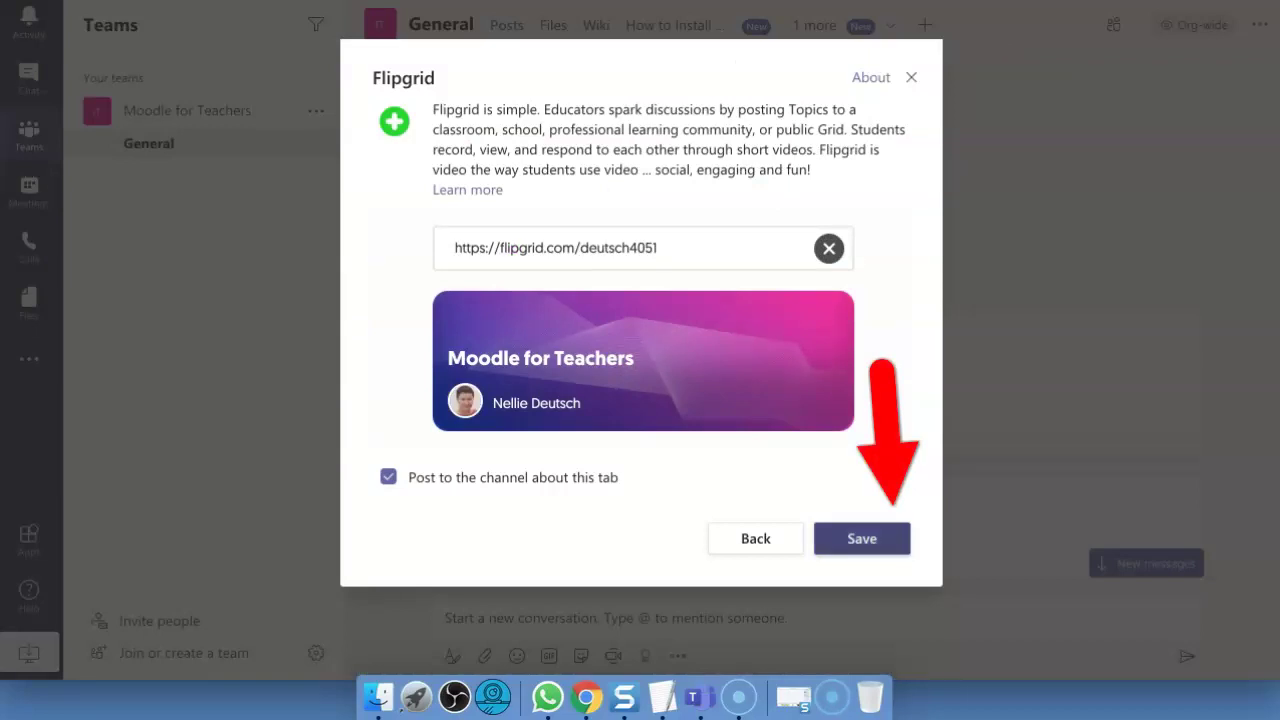
{"action": "left_click", "coordinate": [861, 538]}
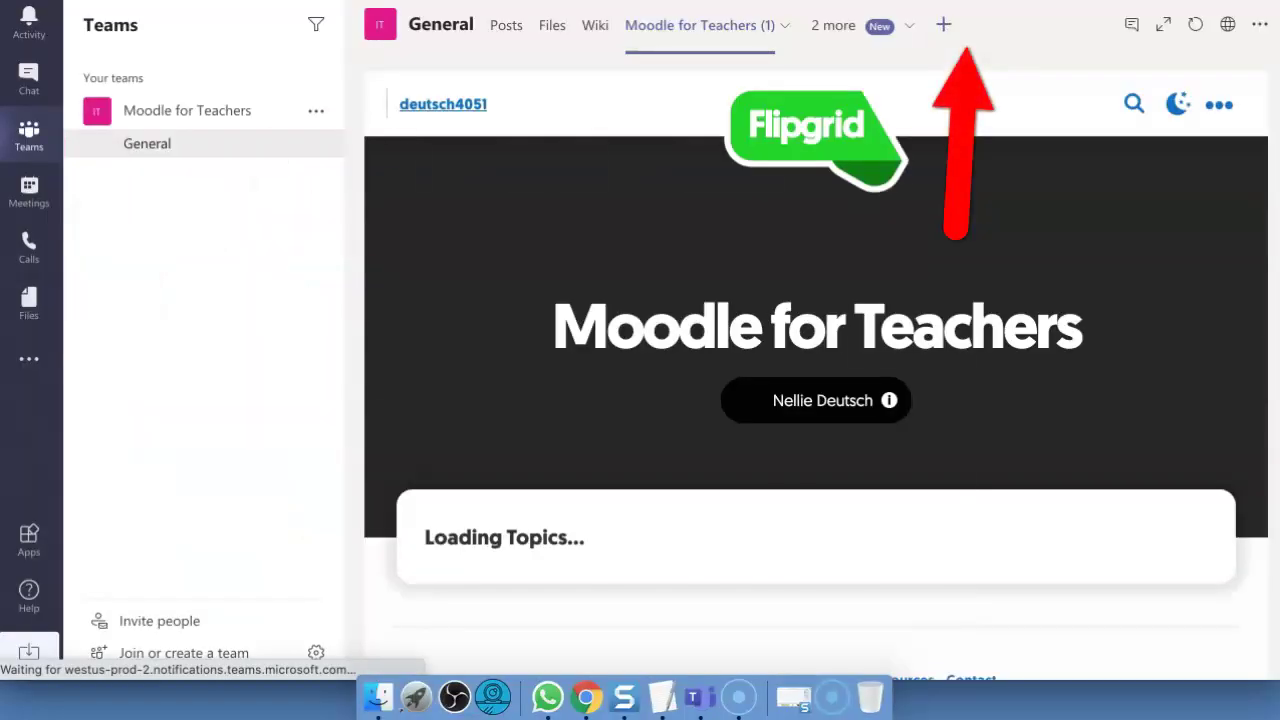
- Browse the apps that can be added as tabs to the General channel, down to Quizlet
{"action": "left_click", "coordinate": [943, 25]}
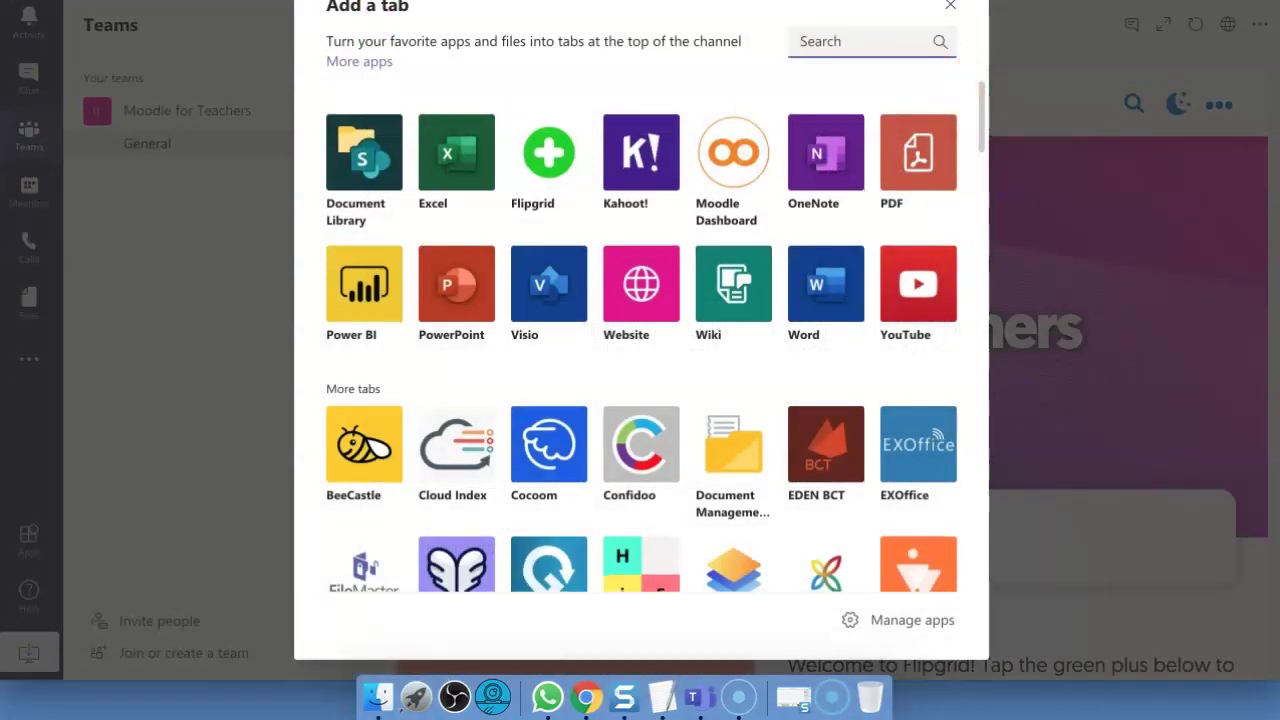
{"action": "scroll", "coordinate": [642, 345], "scroll_direction": "down", "scroll_amount": 5}
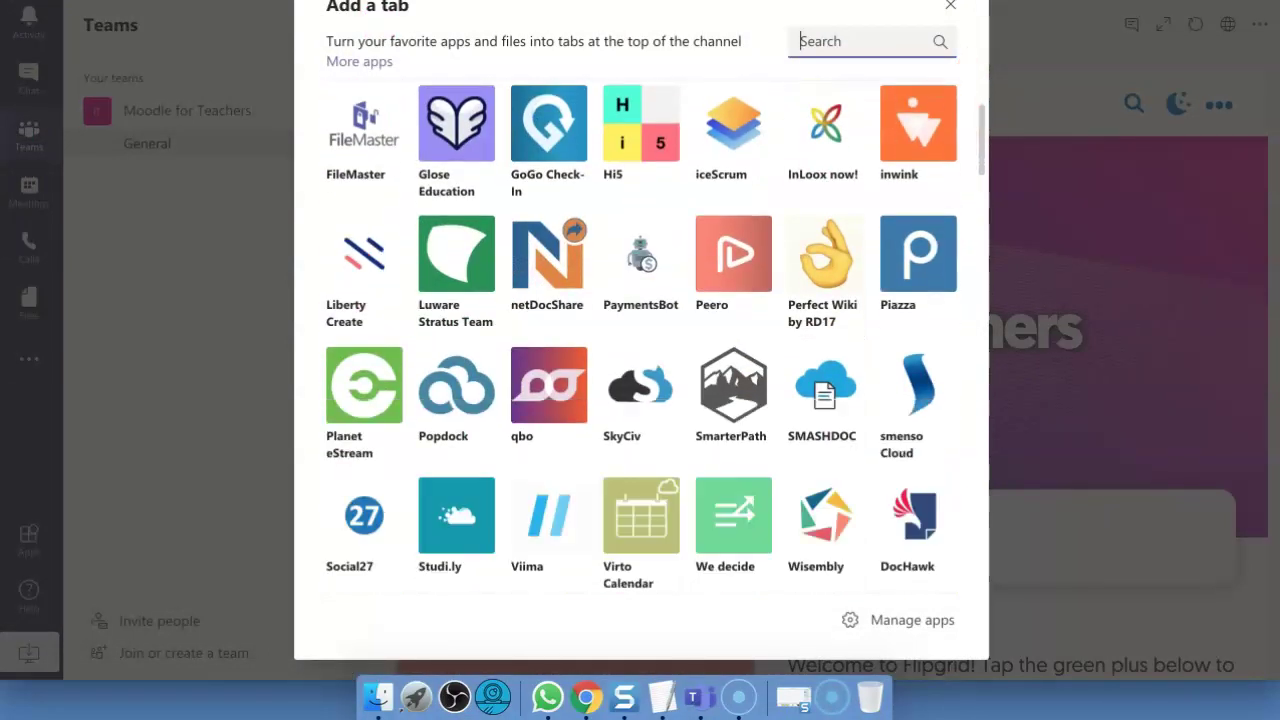
{"action": "scroll", "coordinate": [642, 345], "scroll_direction": "down", "scroll_amount": 4}
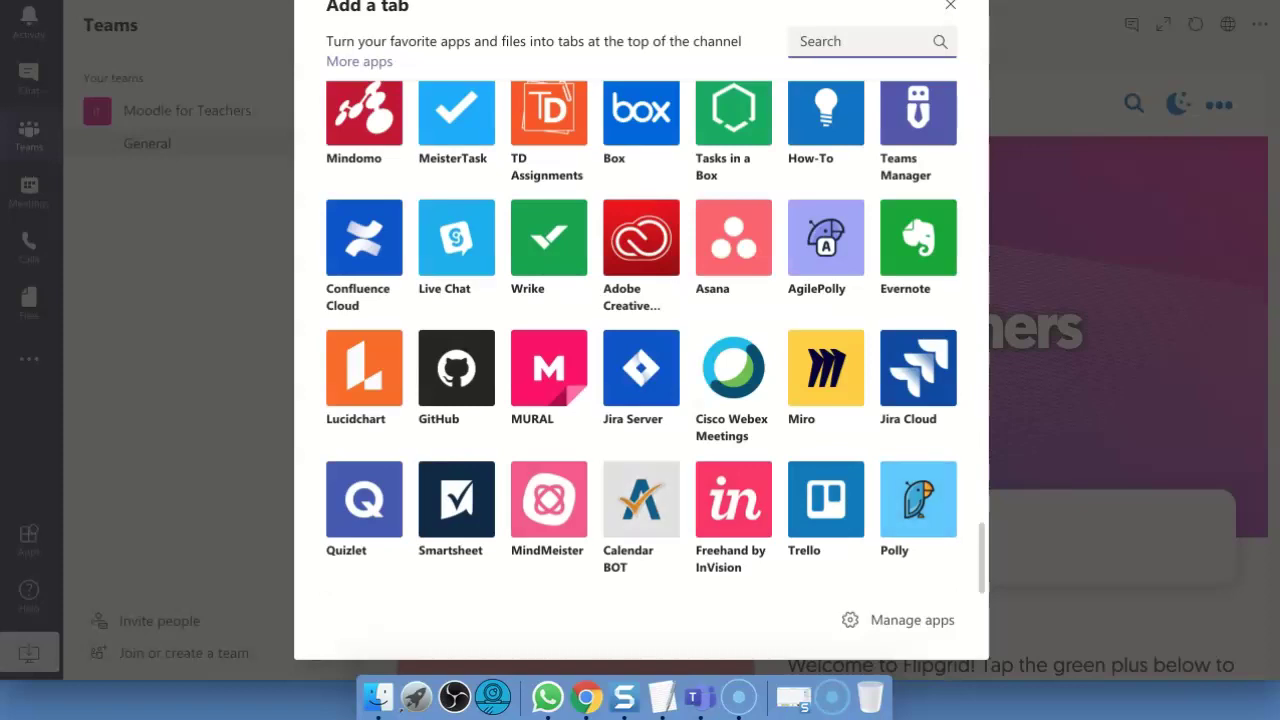
{"action": "key", "text": "Escape"}
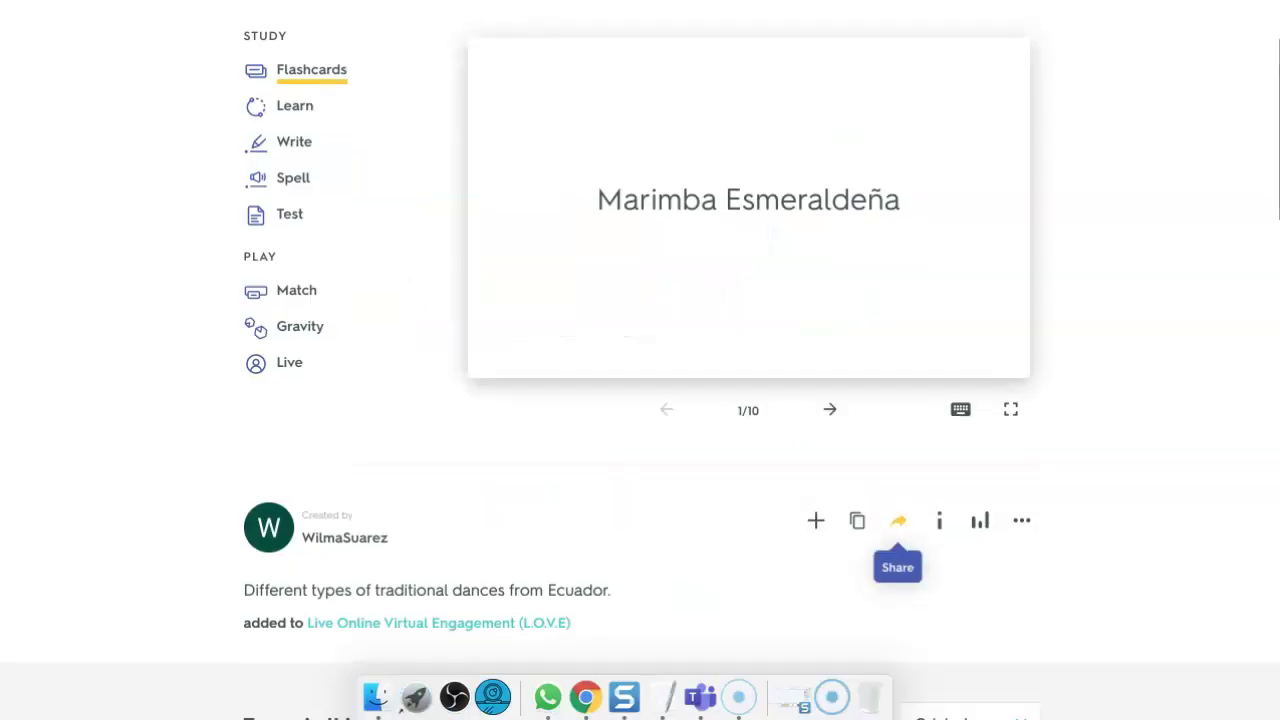
- Switch to Quizlet and copy the share link of the set on traditional dances from Ecuador
{"action": "scroll", "coordinate": [897, 517], "scroll_direction": "down", "scroll_amount": 2}
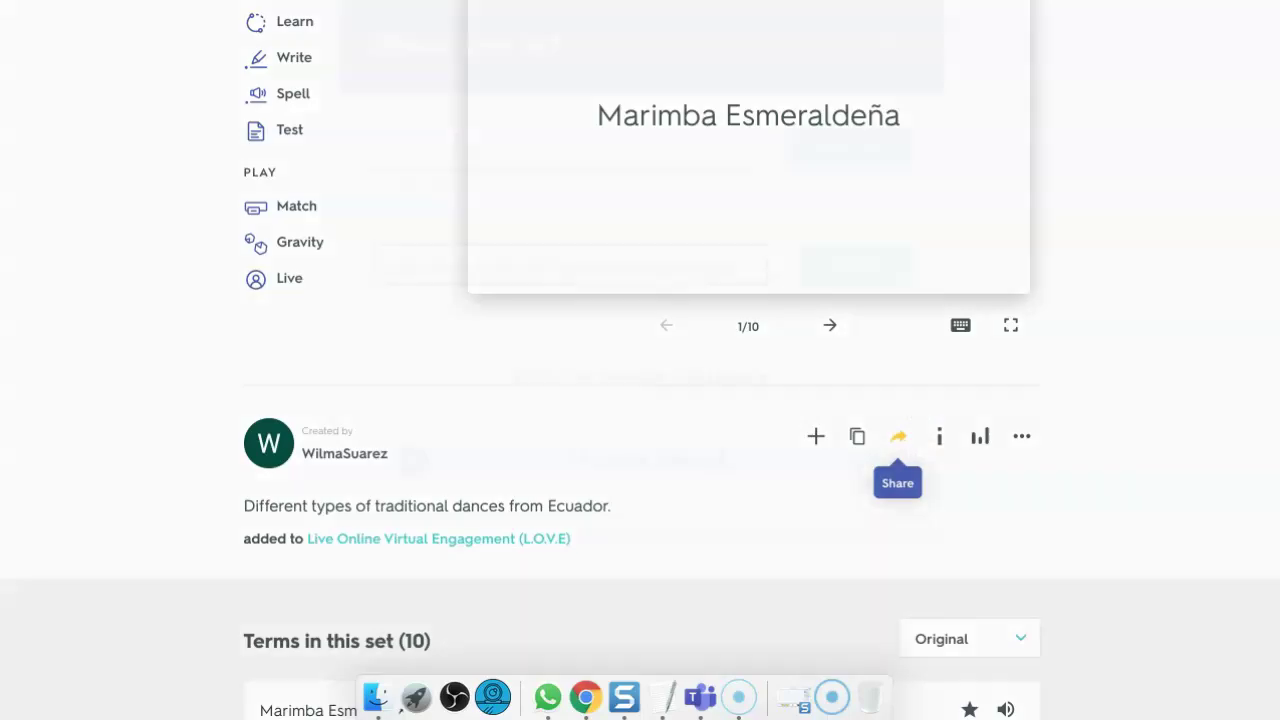
{"action": "left_click", "coordinate": [898, 437]}
{"action": "left_click", "coordinate": [854, 308]}
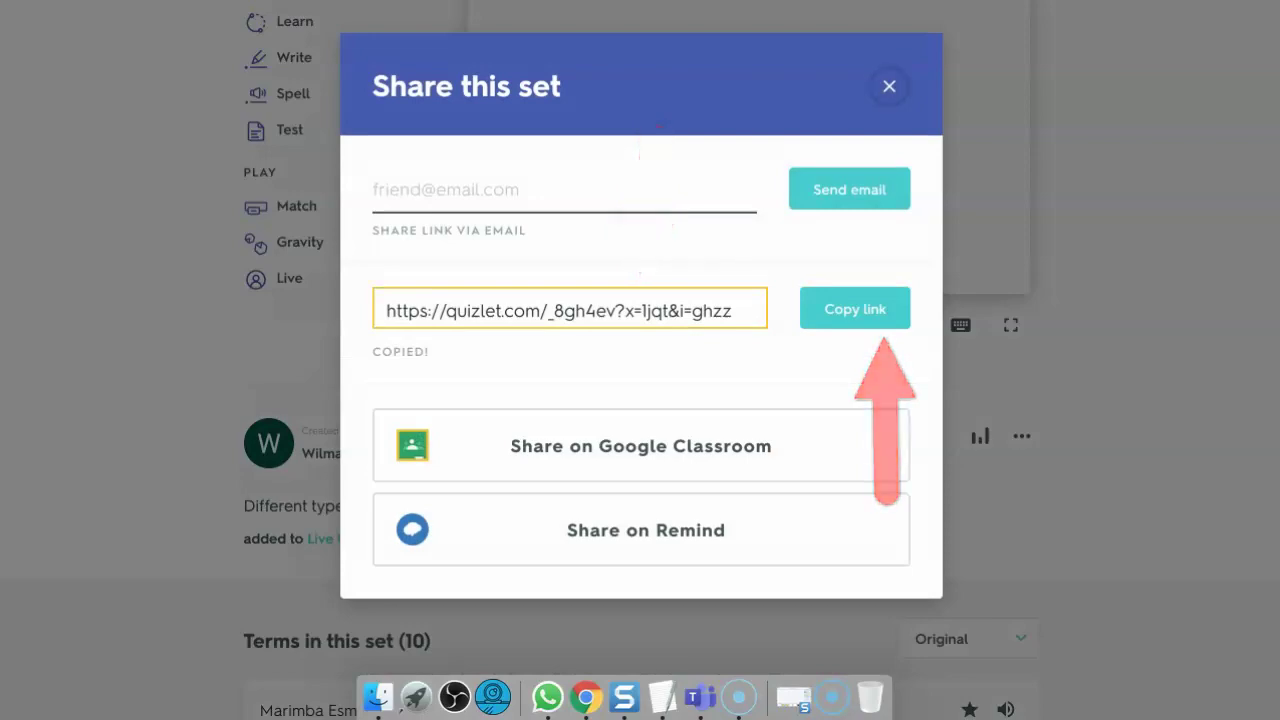
{"action": "left_click", "coordinate": [888, 86]}
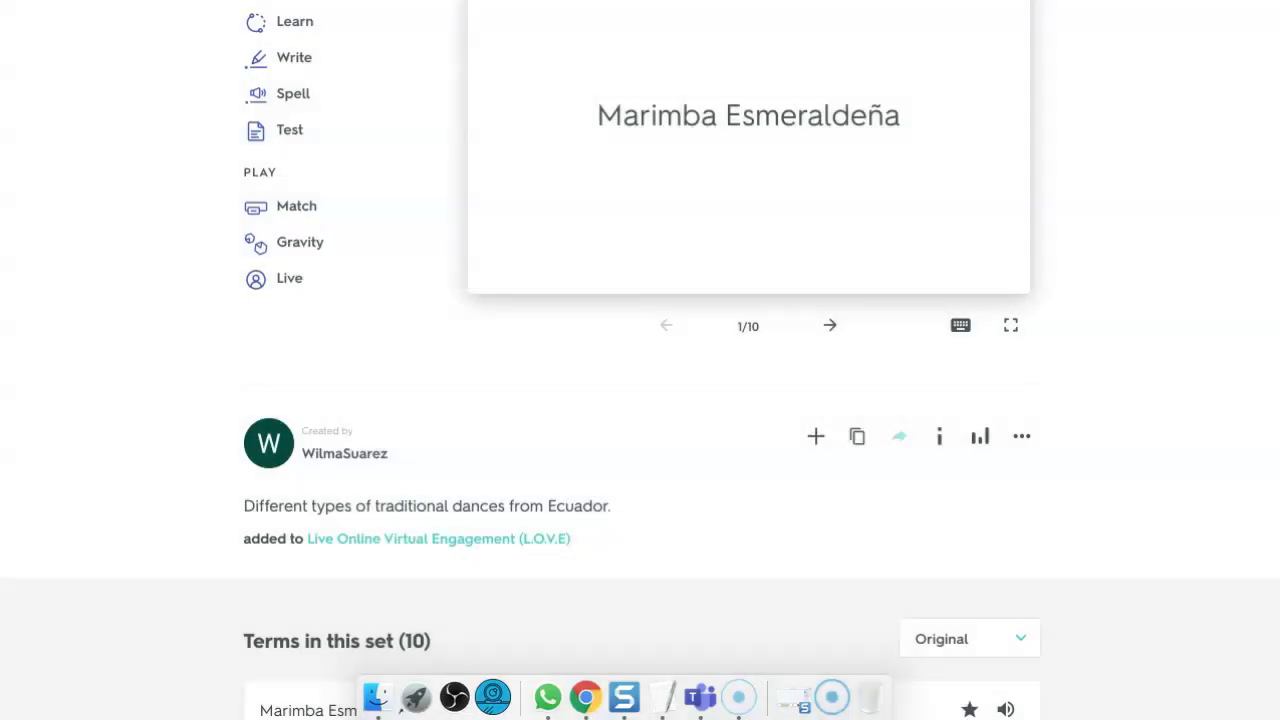
- Return to Teams, save the copied Quizlet set link as a tab in the General channel, and view its flashcards
{"action": "key", "text": "super+Tab"}
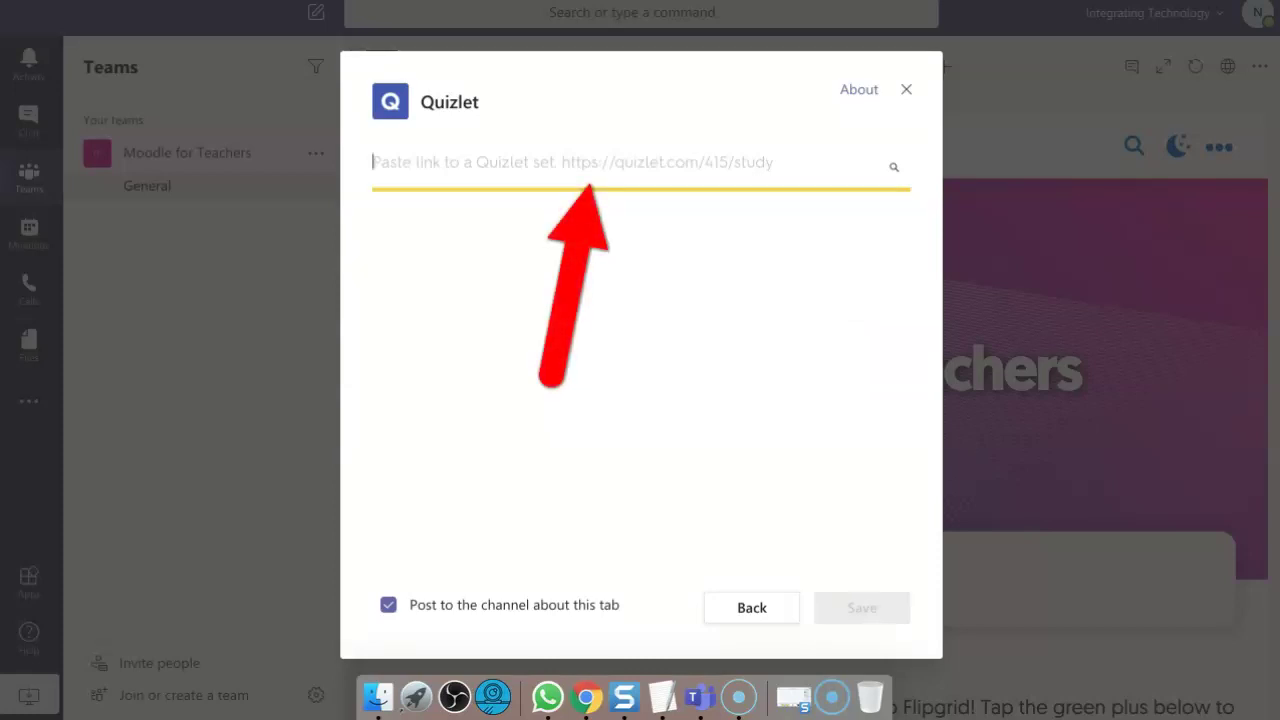
{"action": "key", "text": "super+v"}
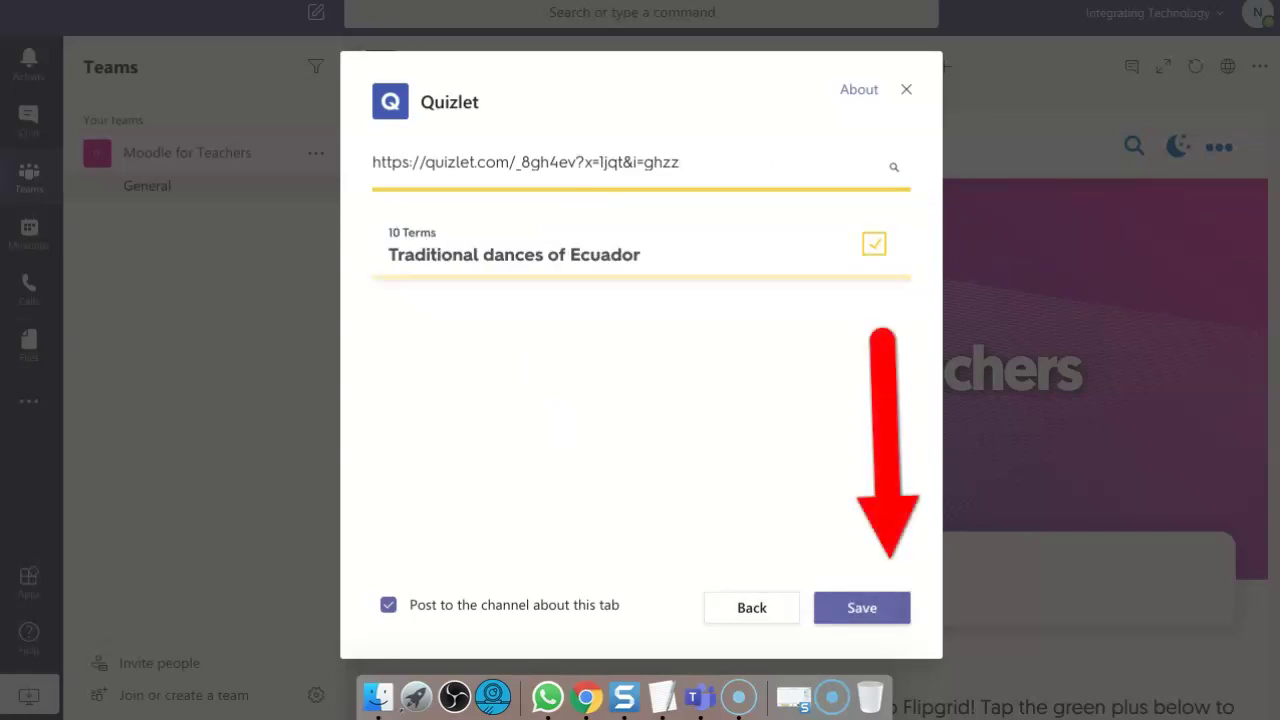
{"action": "left_click", "coordinate": [861, 607]}
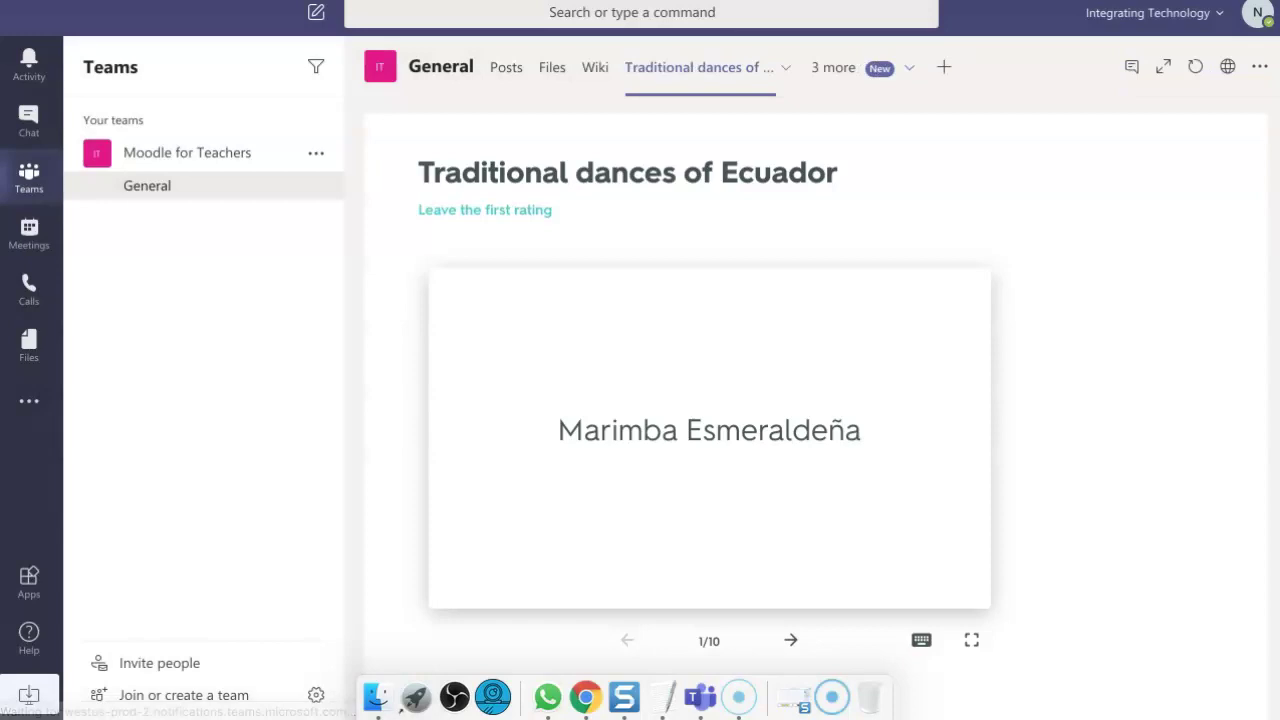
{"action": "scroll", "coordinate": [815, 400], "scroll_direction": "down", "scroll_amount": 3}
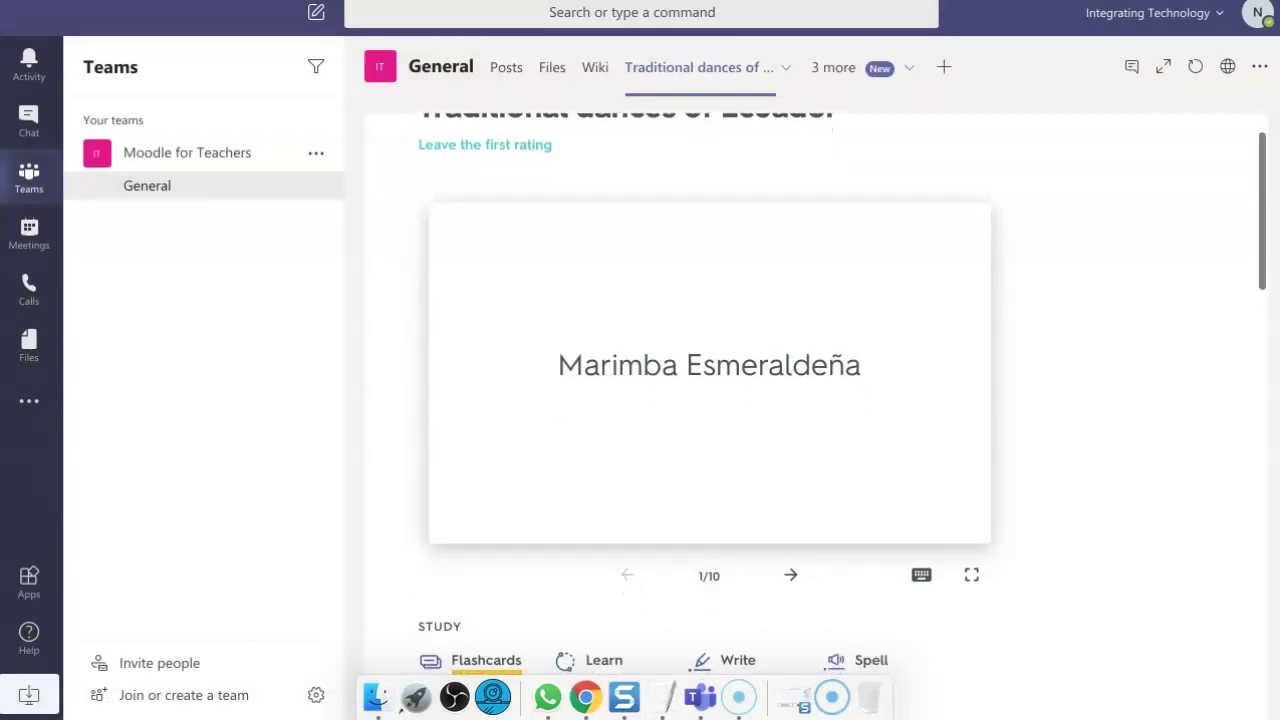
{"action": "scroll", "coordinate": [815, 400], "scroll_direction": "up", "scroll_amount": 3}
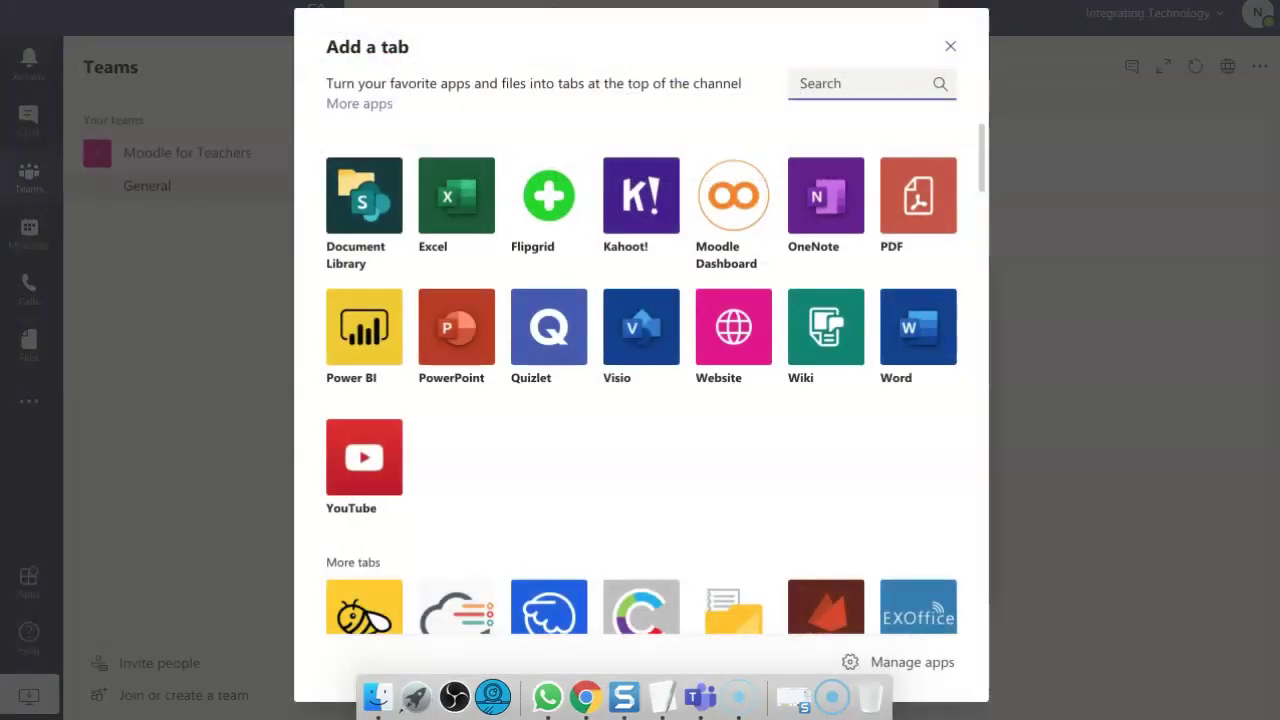
- Look through the available tab apps, and in Wakelet copy the share link of the Live Online Virtual Engagement collection
{"action": "scroll", "coordinate": [635, 320], "scroll_direction": "down", "scroll_amount": 2}
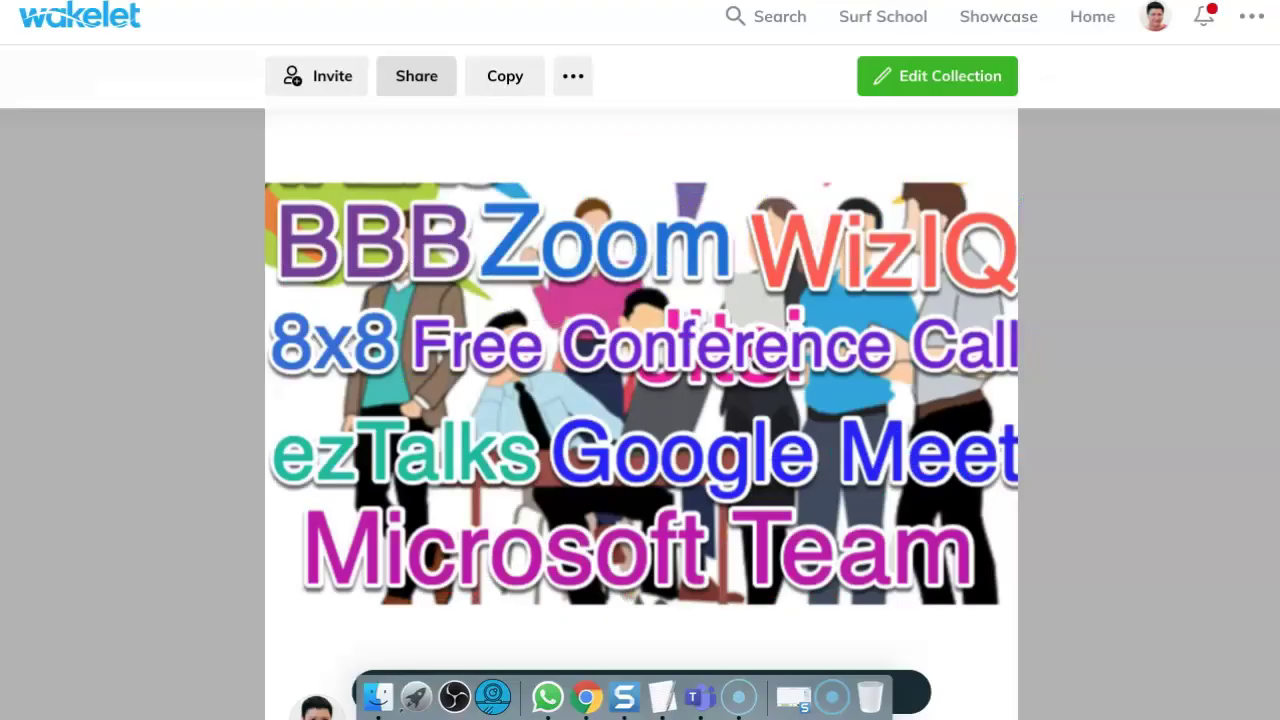
{"action": "left_click", "coordinate": [417, 76]}
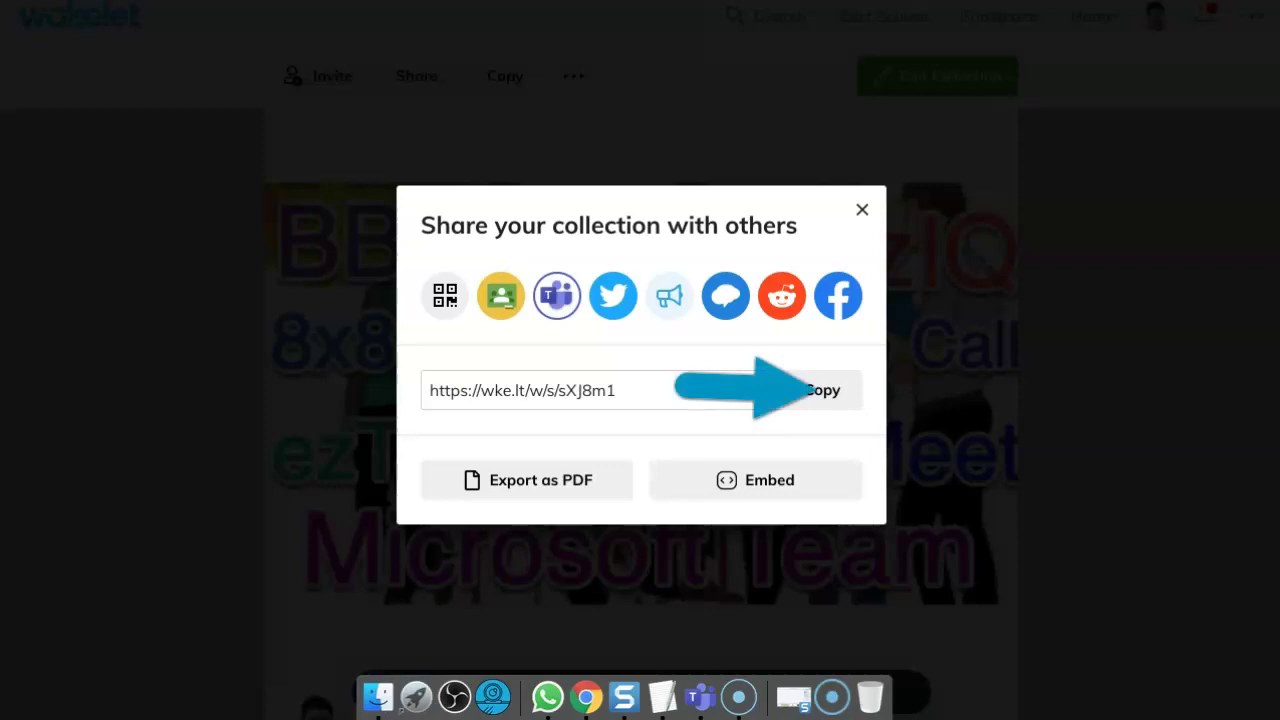
{"action": "left_click", "coordinate": [822, 390]}
{"action": "left_click", "coordinate": [556, 295]}
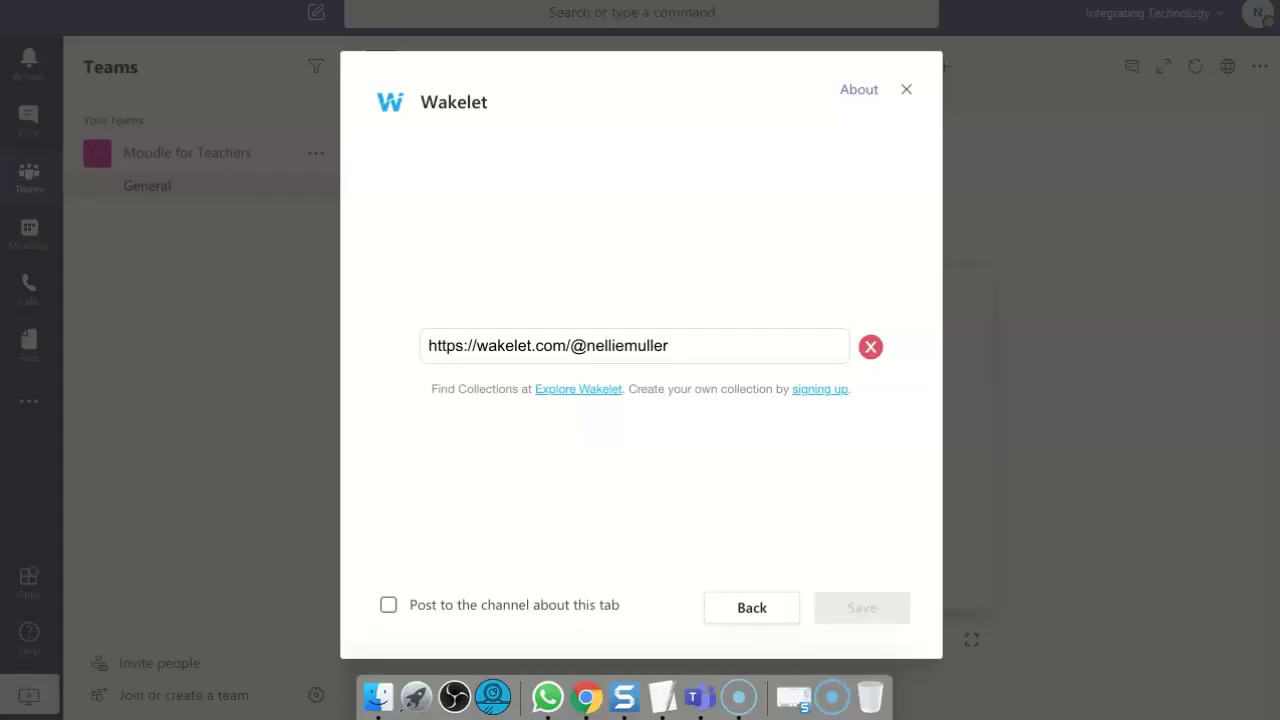
{"action": "left_click_drag", "start_coordinate": [668, 345], "coordinate": [428, 345]}
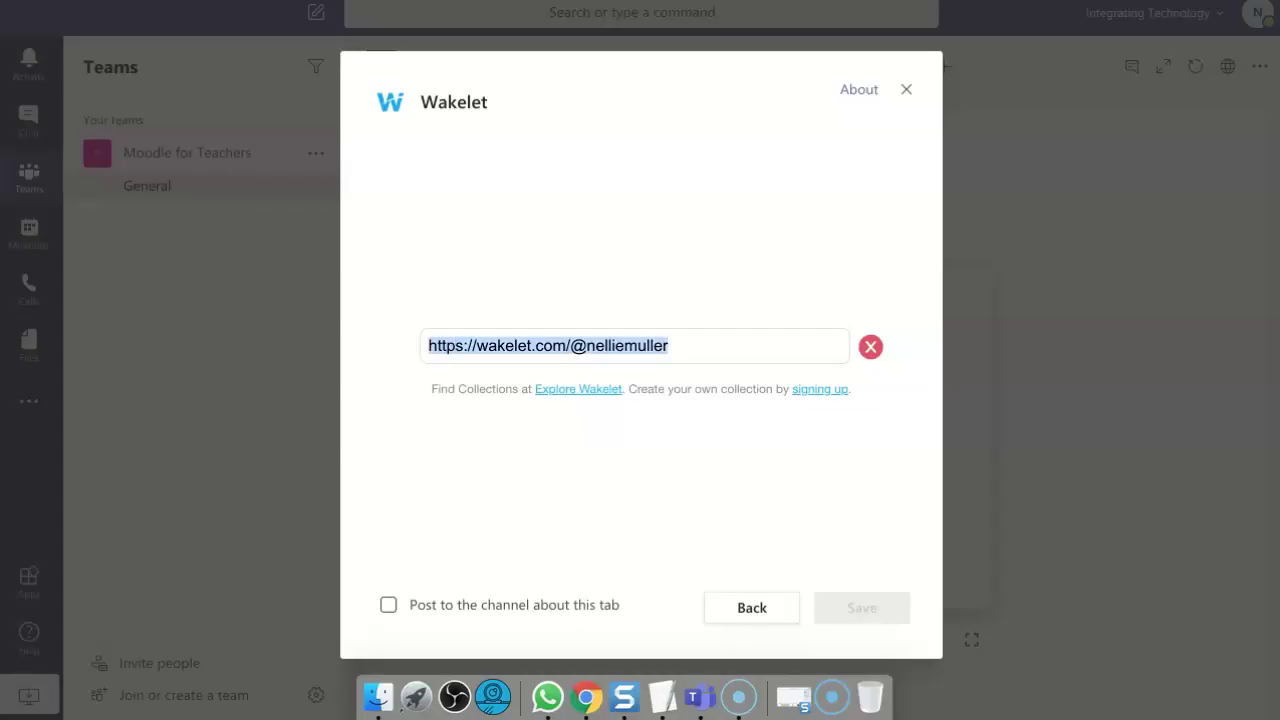
{"action": "key", "text": "super+v"}
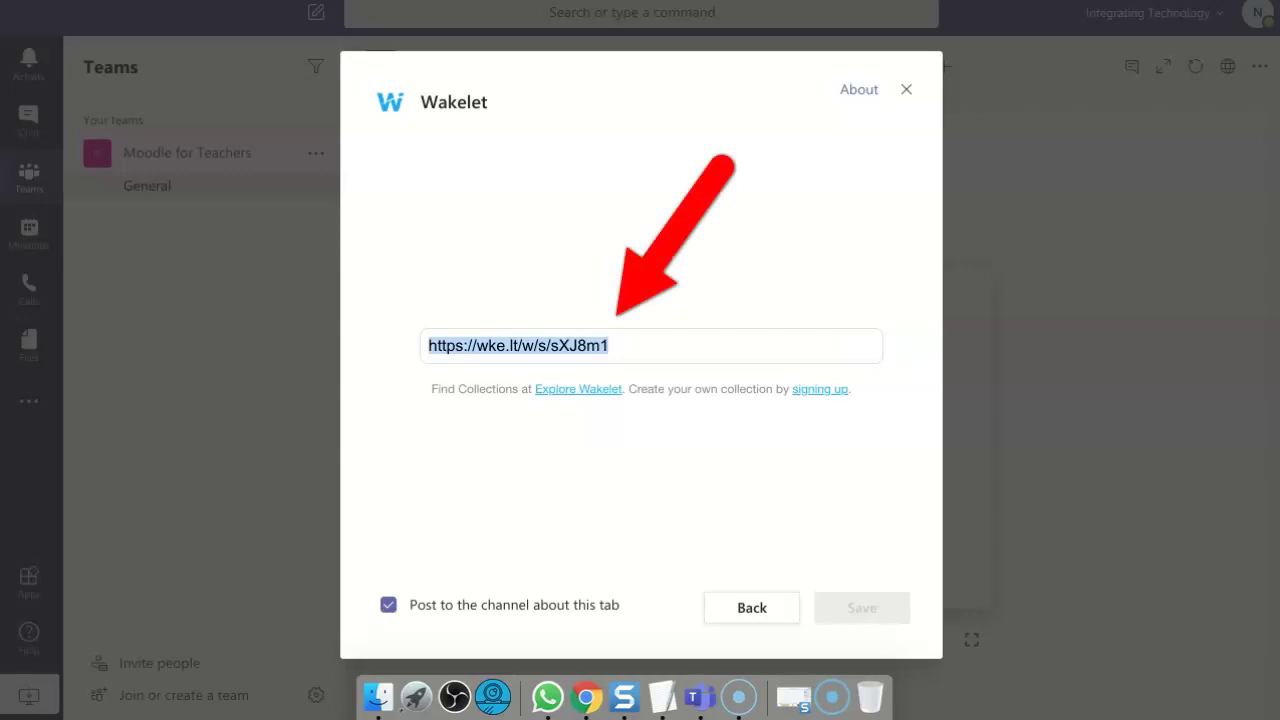
{"action": "left_click", "coordinate": [609, 345]}
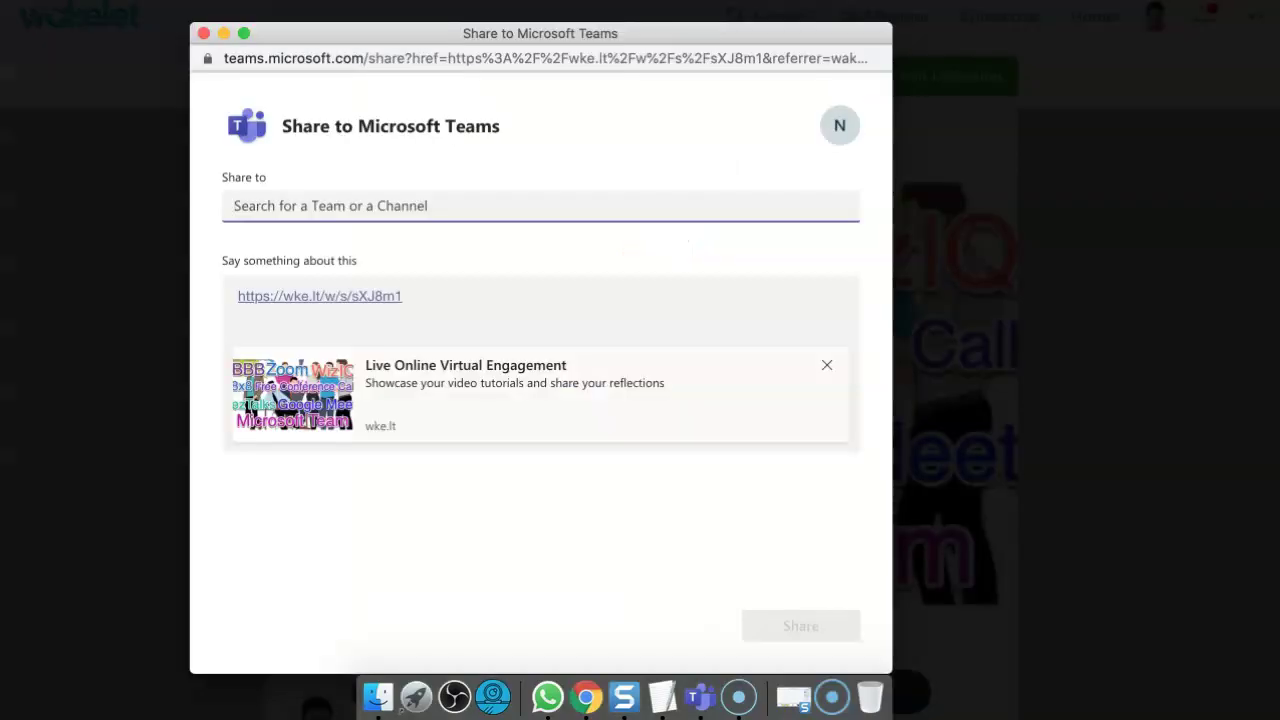
- Share the Wakelet collection to the General channel of the Moodle for Teachers team from the Share to Microsoft Teams window
{"action": "type", "text": "Moodle"}
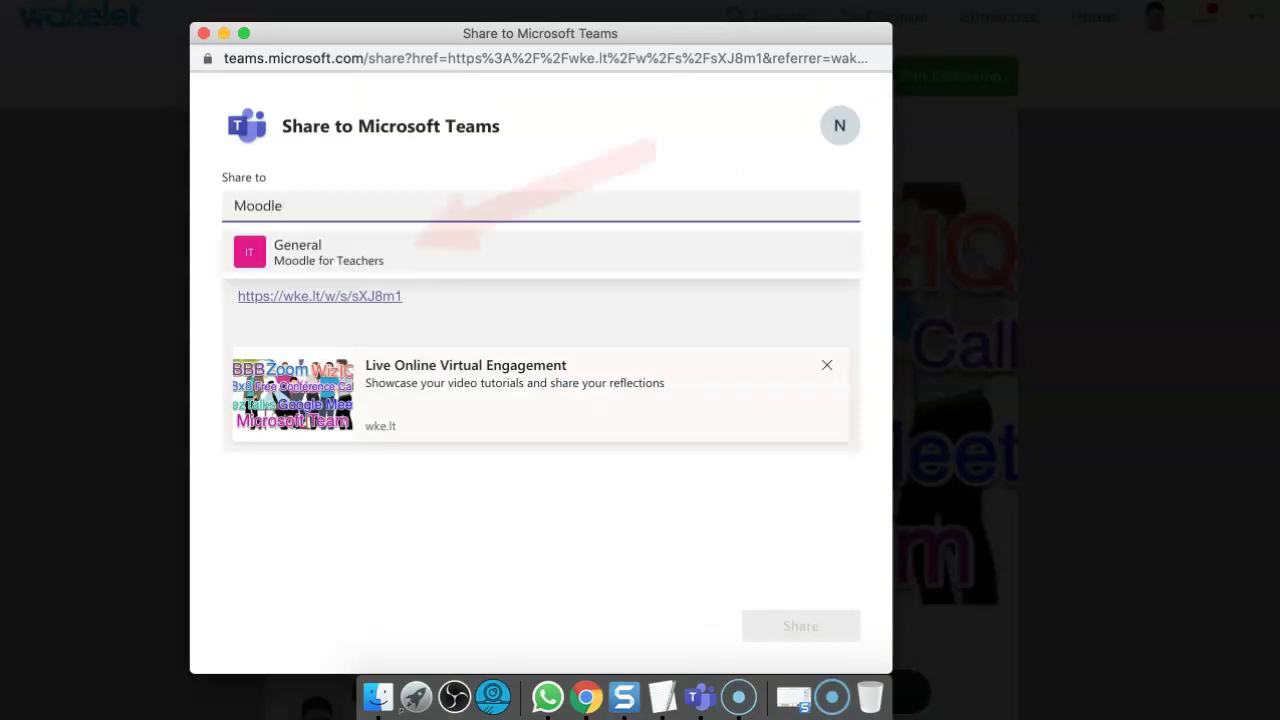
{"action": "key", "text": "Return"}
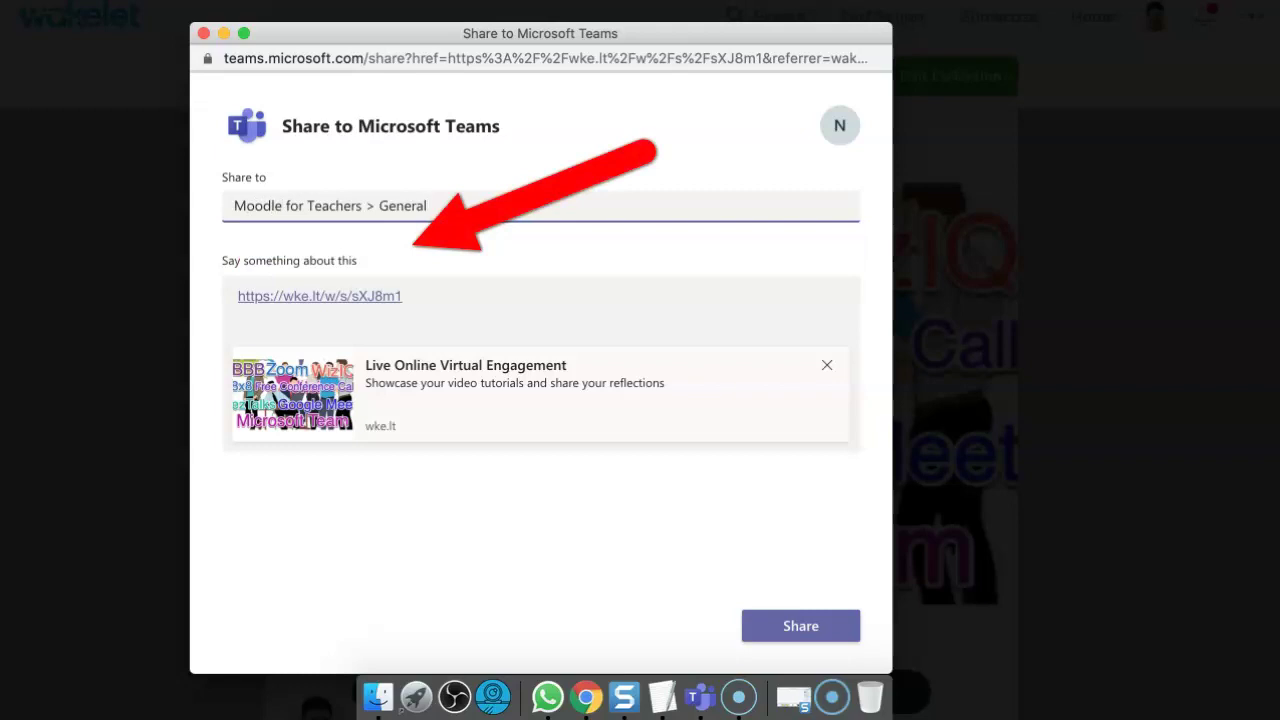
{"action": "left_click", "coordinate": [800, 625]}
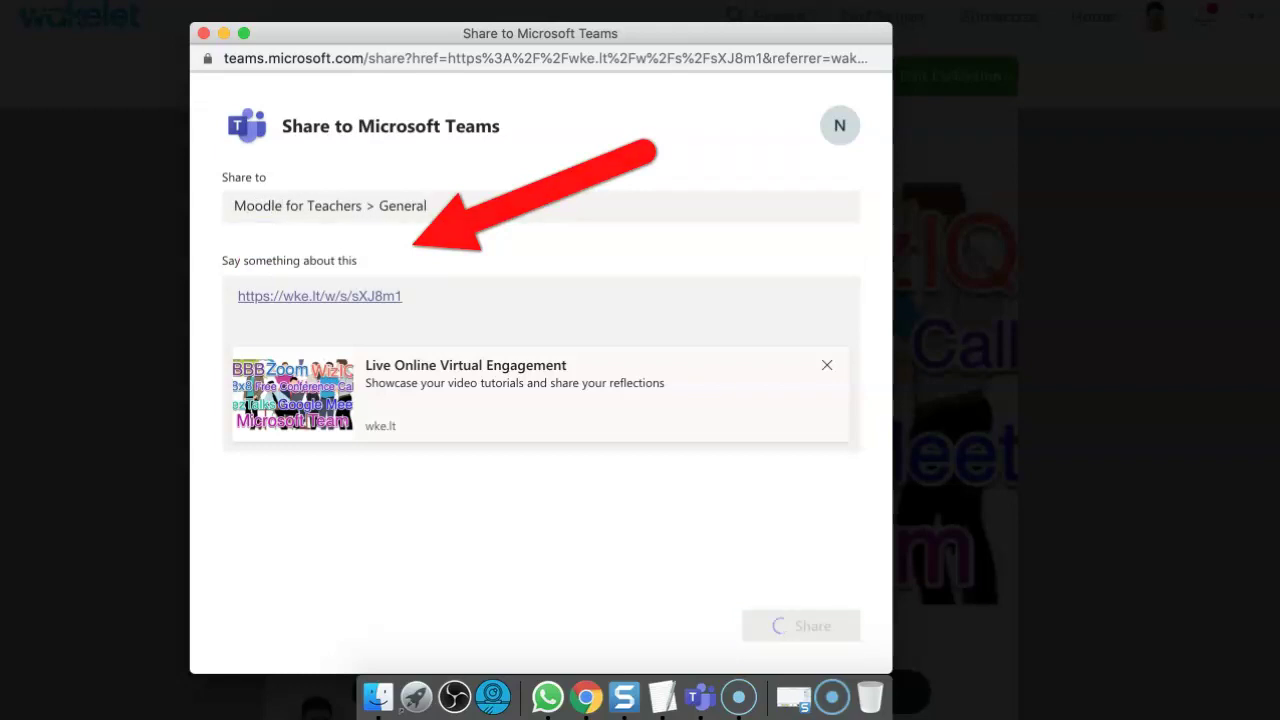